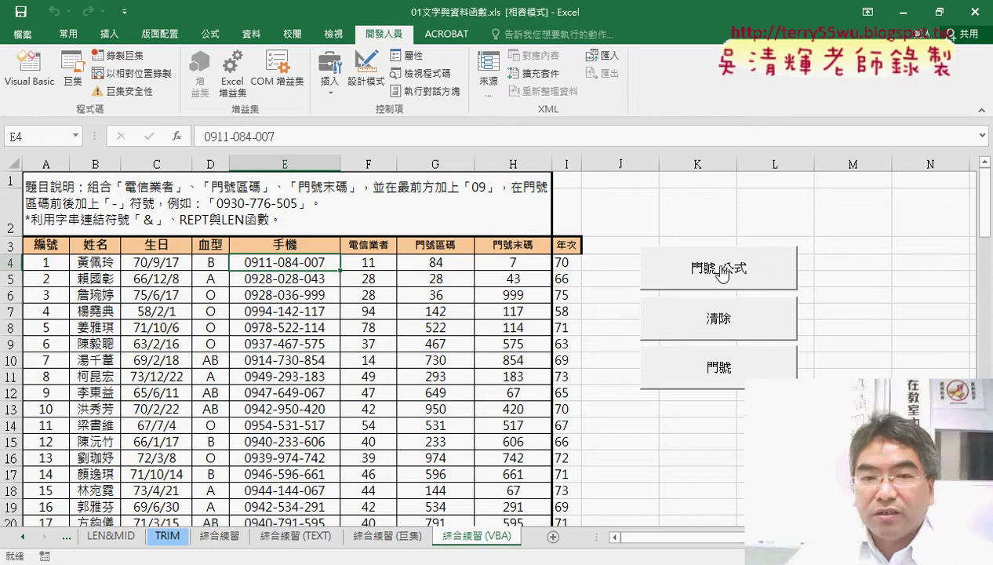
- Clear column E's phone numbers and pick the user-defined 手機範圍 function for E4
left_click(755, 261)
left_click(663, 326)
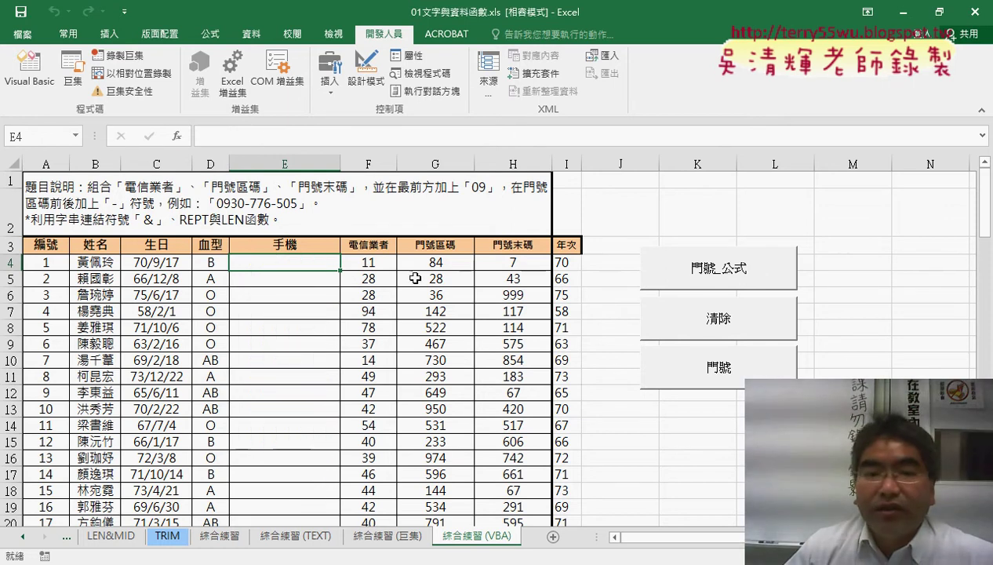
left_click(179, 136)
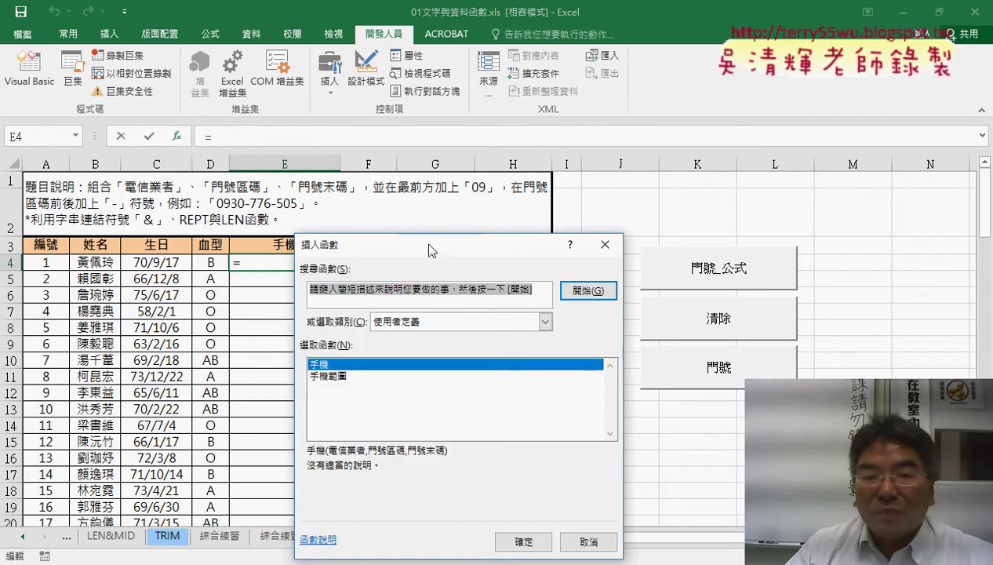
left_click_drag(428, 245, 570, 117)
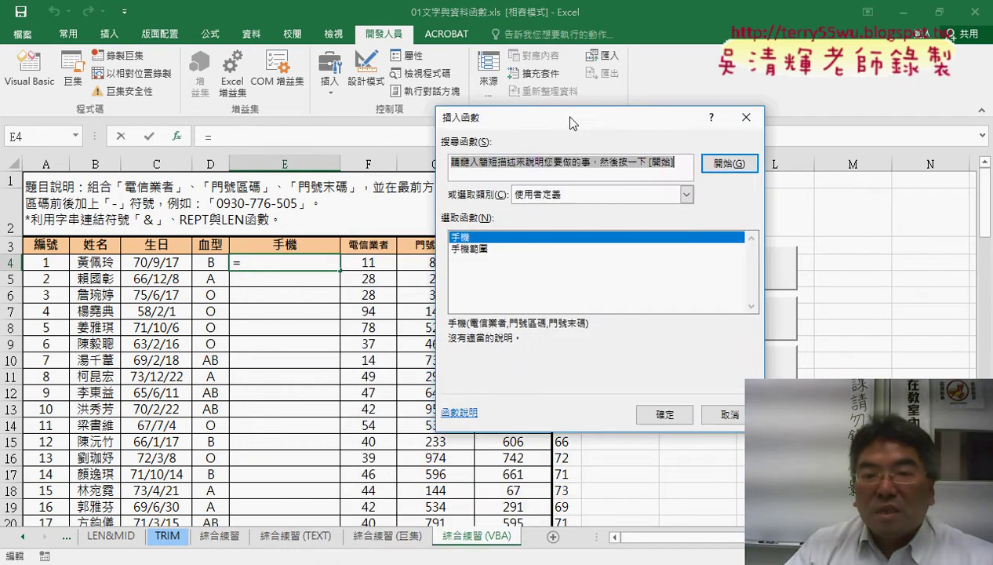
left_click(480, 250)
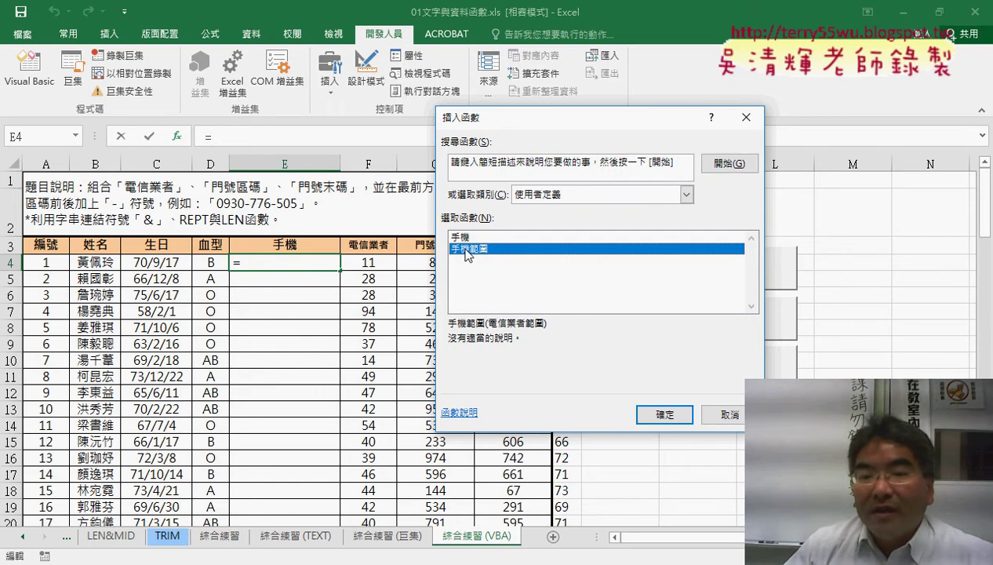
- Set the 手機範圍 function's range argument to F4:H4
left_click(659, 413)
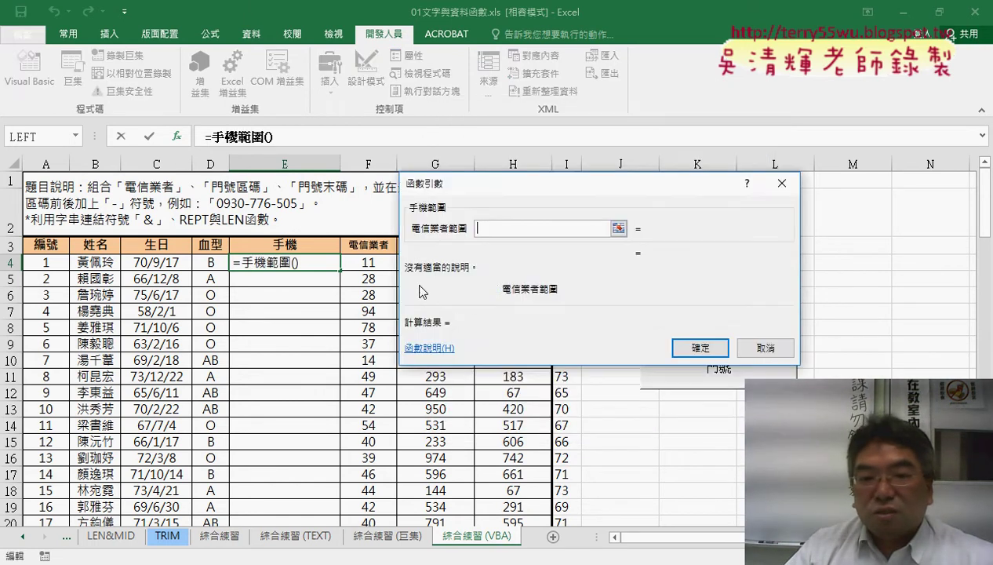
left_click_drag(487, 198, 442, 332)
left_click_drag(370, 262, 486, 268)
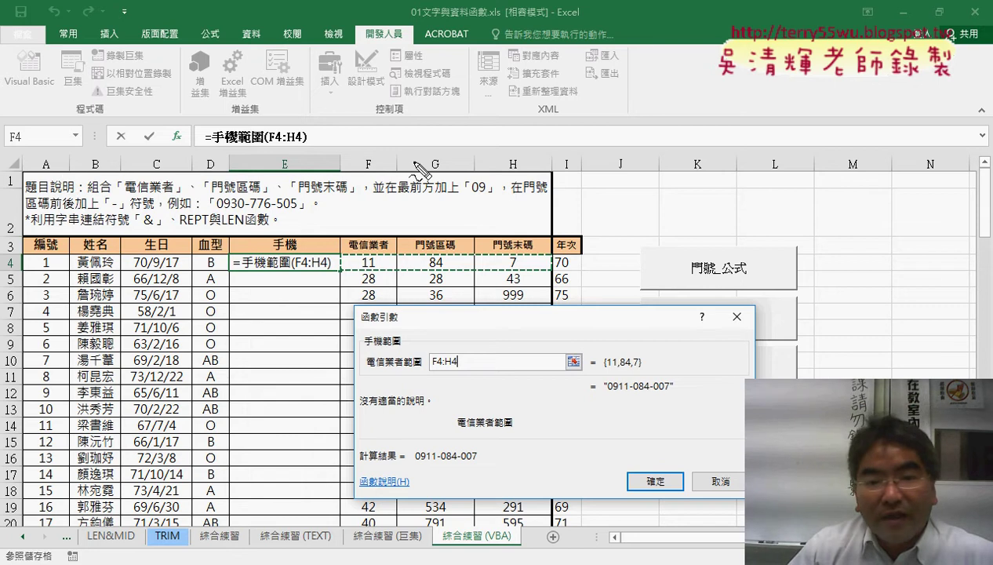
mouse_move(338, 271)
left_mouse_down()
mouse_move(511, 280)
mouse_move(377, 277)
left_mouse_up()
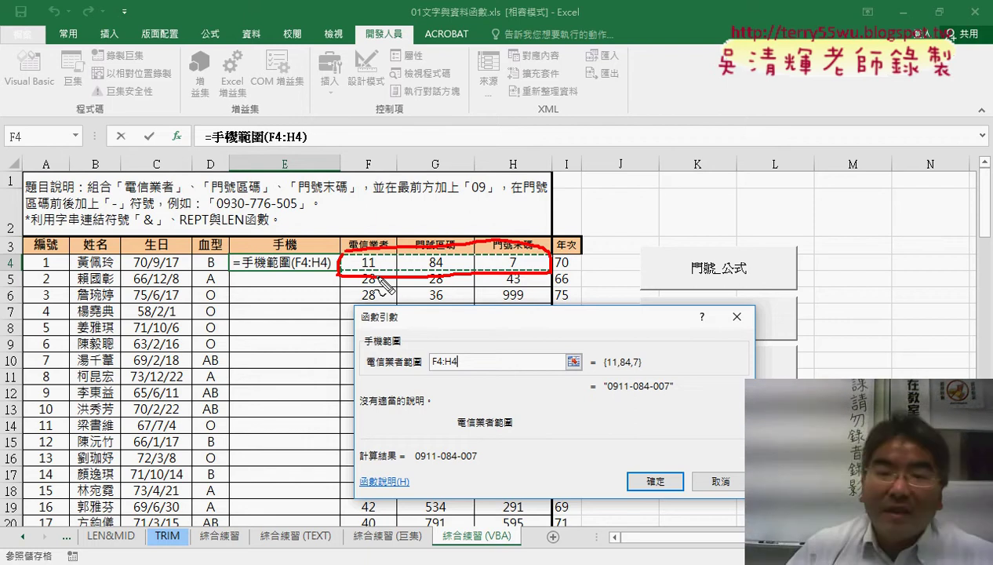
mouse_move(378, 212)
left_mouse_down()
mouse_move(378, 238)
mouse_move(457, 230)
left_mouse_up()
left_click_drag(512, 208, 513, 233)
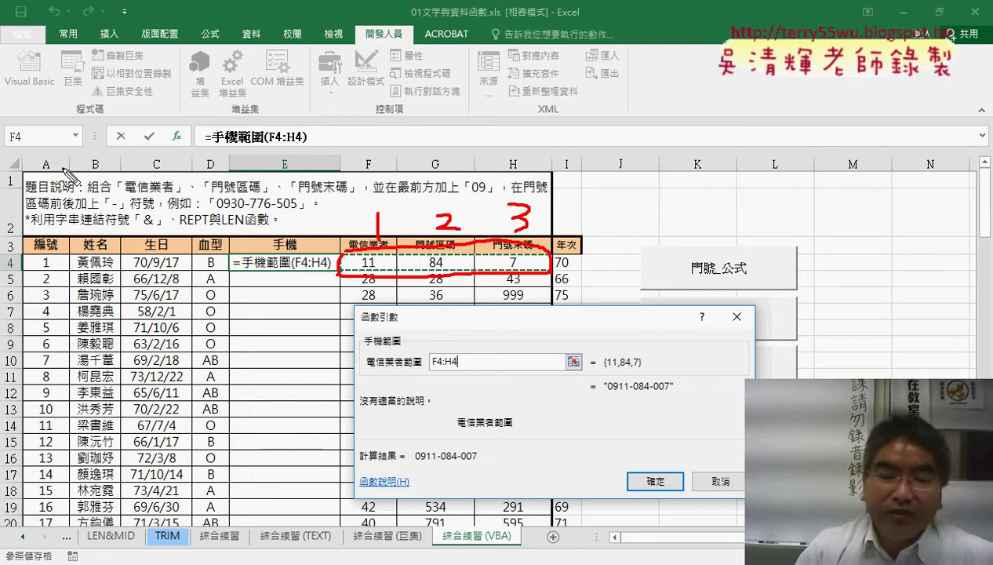
key("Escape")
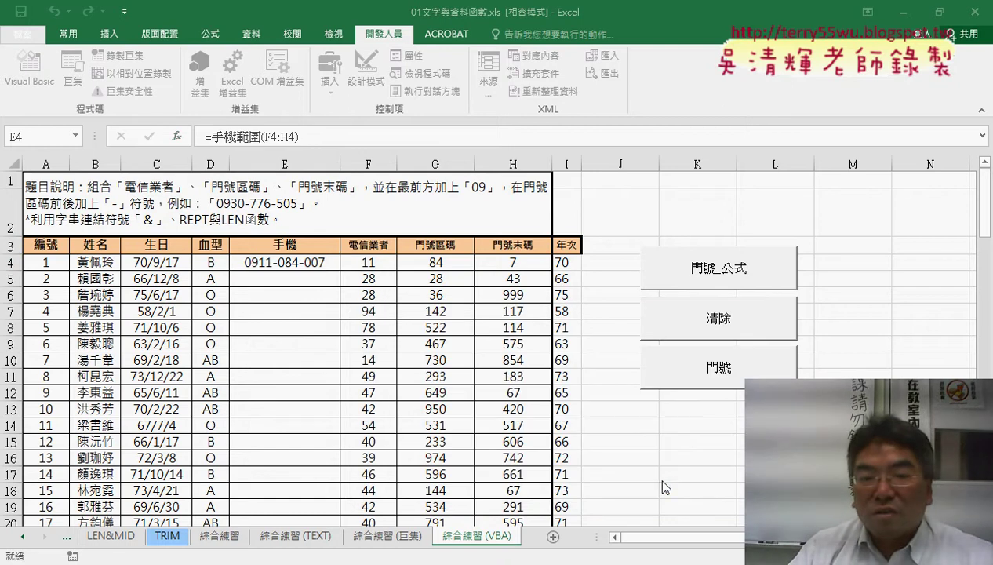
- Confirm 手機範圍(F4:H4) in E4, fill it down column E, and save the workbook
left_click(658, 480)
left_click(326, 262)
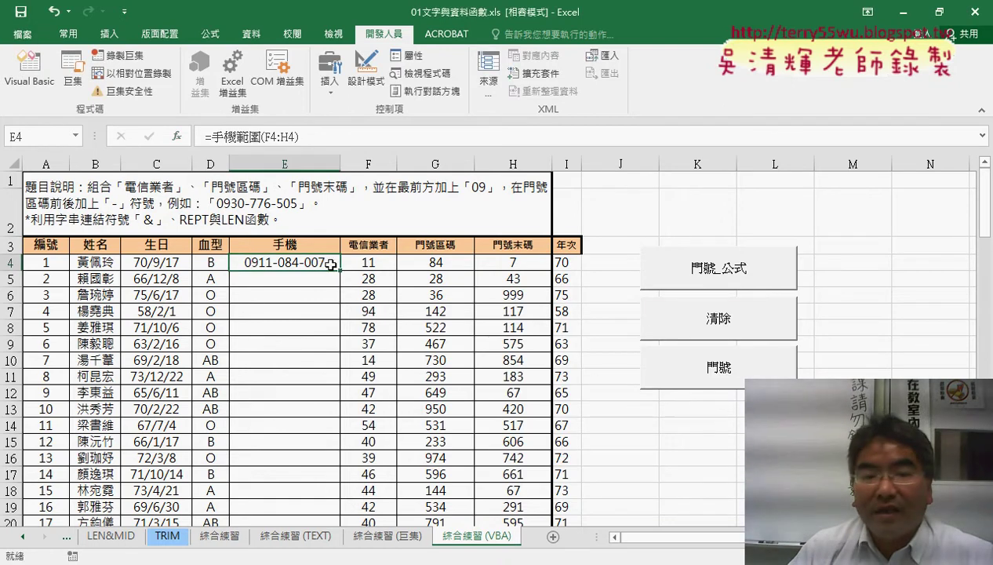
double_click(339, 270)
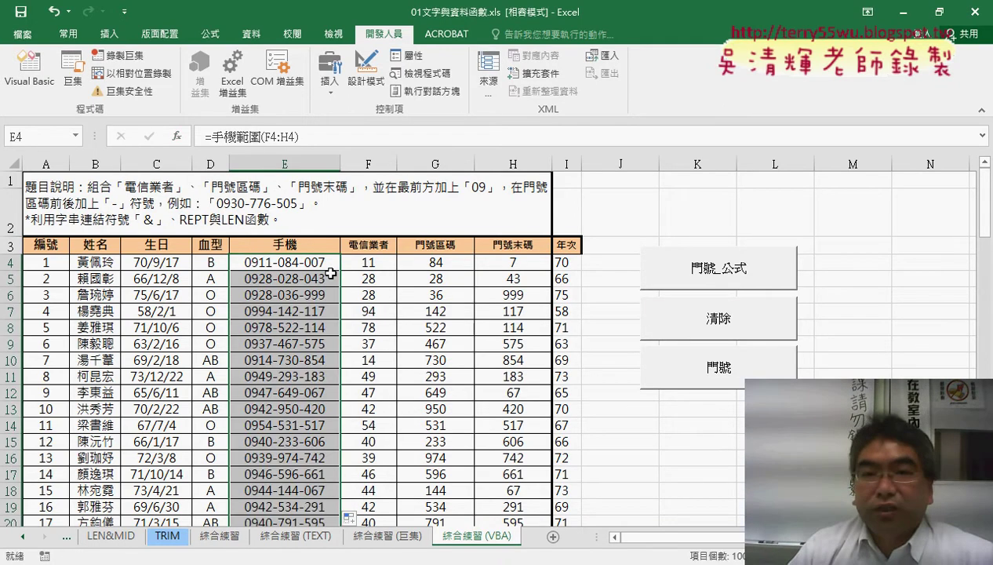
left_click(21, 13)
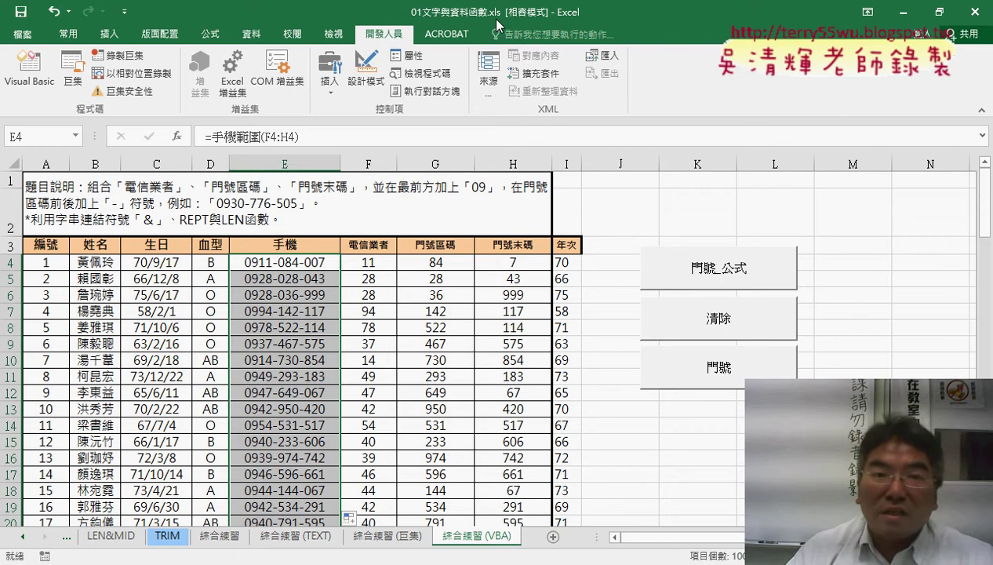
- Save the workbook as 01文字與資料函數.xlsm with the Excel Macro-Enabled Workbook type
left_click(23, 34)
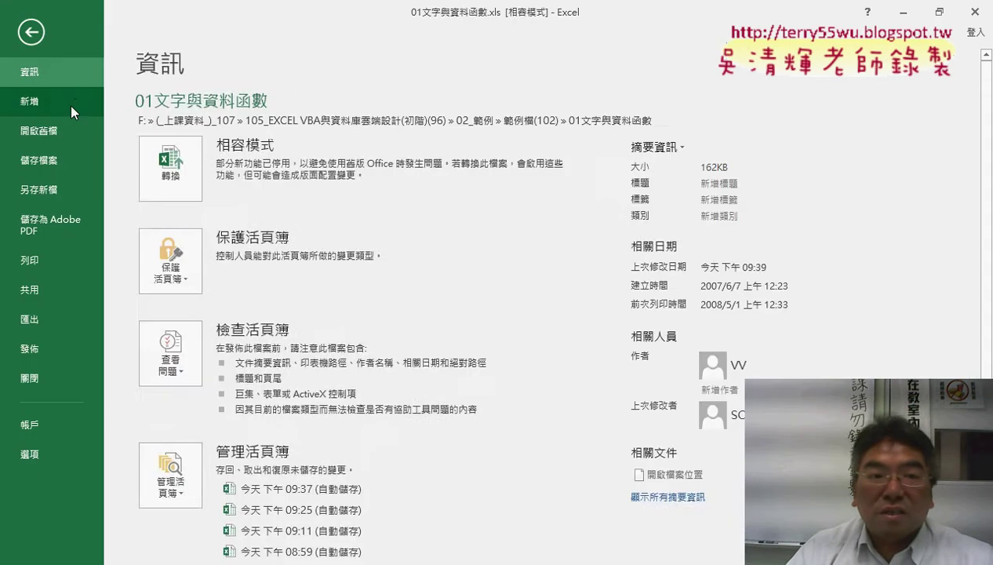
left_click(57, 189)
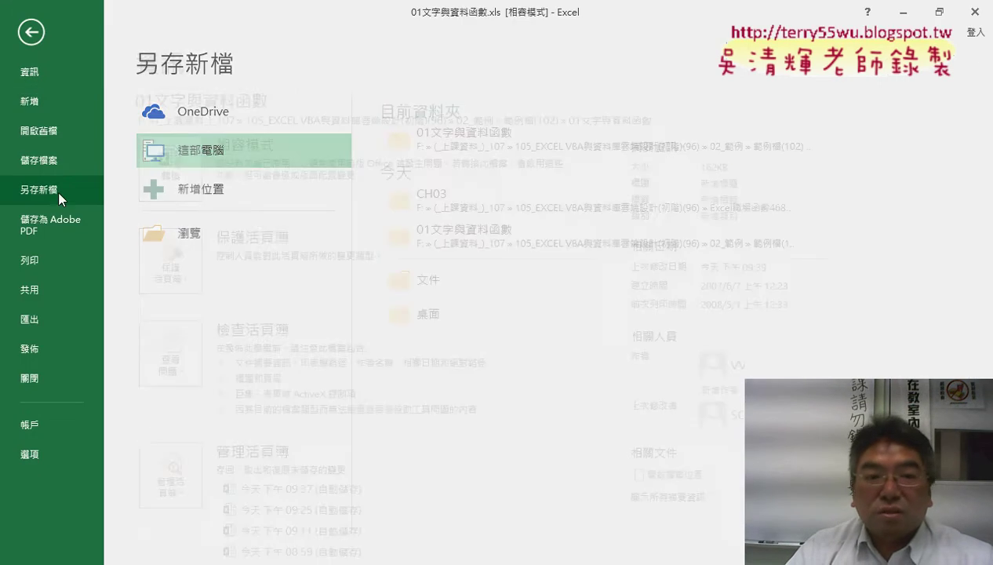
left_click(193, 244)
left_click(219, 286)
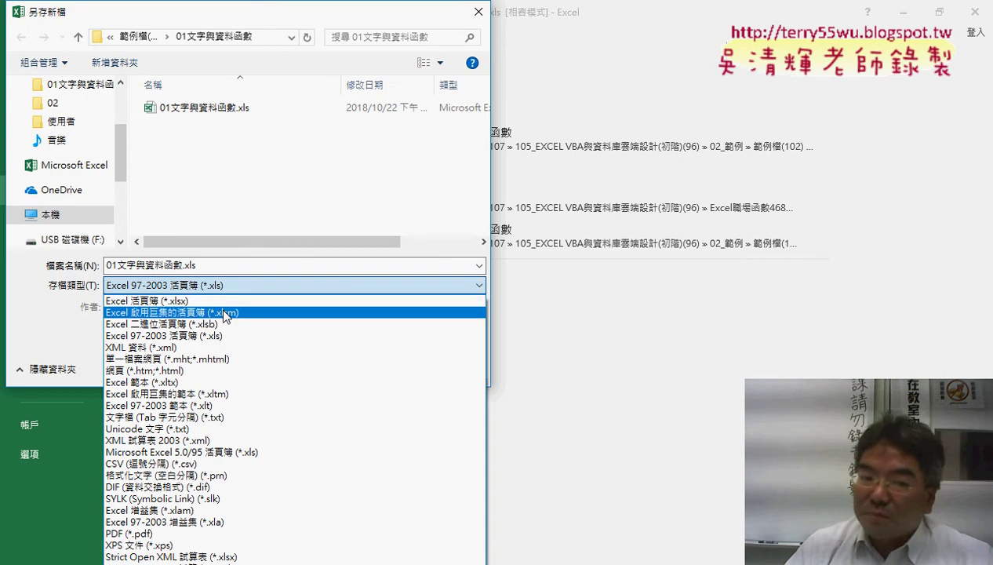
left_click(224, 312)
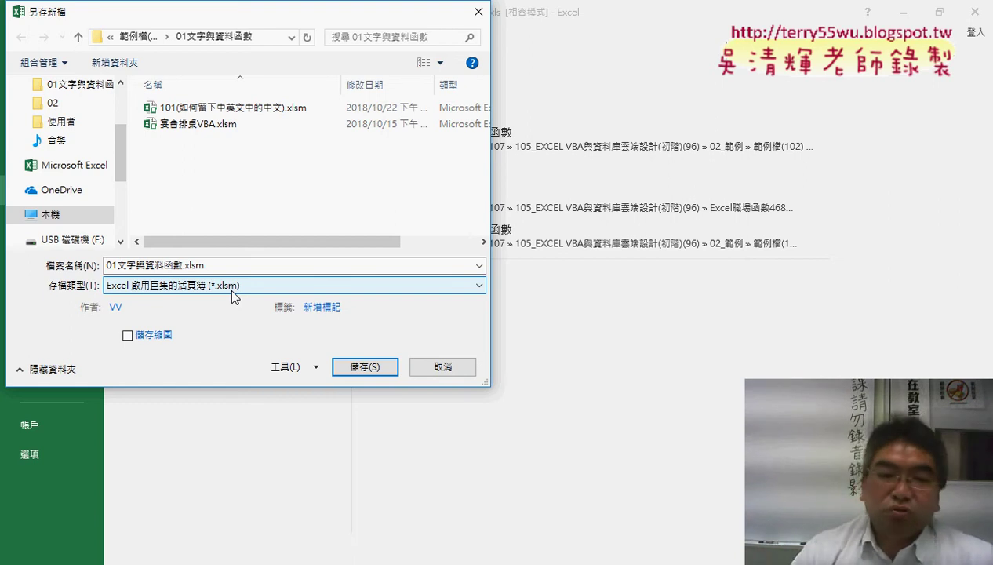
left_click(364, 366)
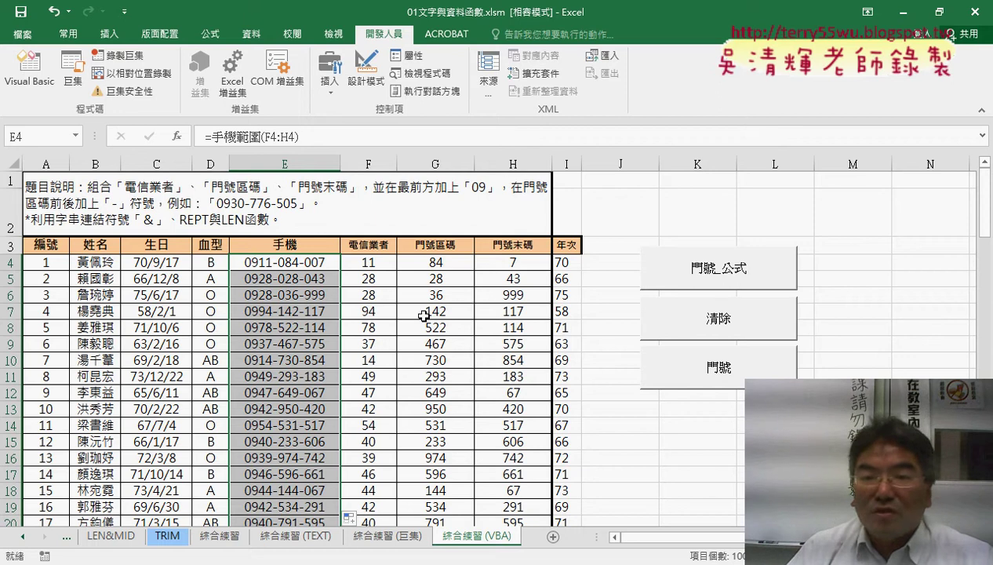
- Check that the table ends at row 103, then close Excel and reopen 01文字與資料函數.xlsm
left_click(53, 244)
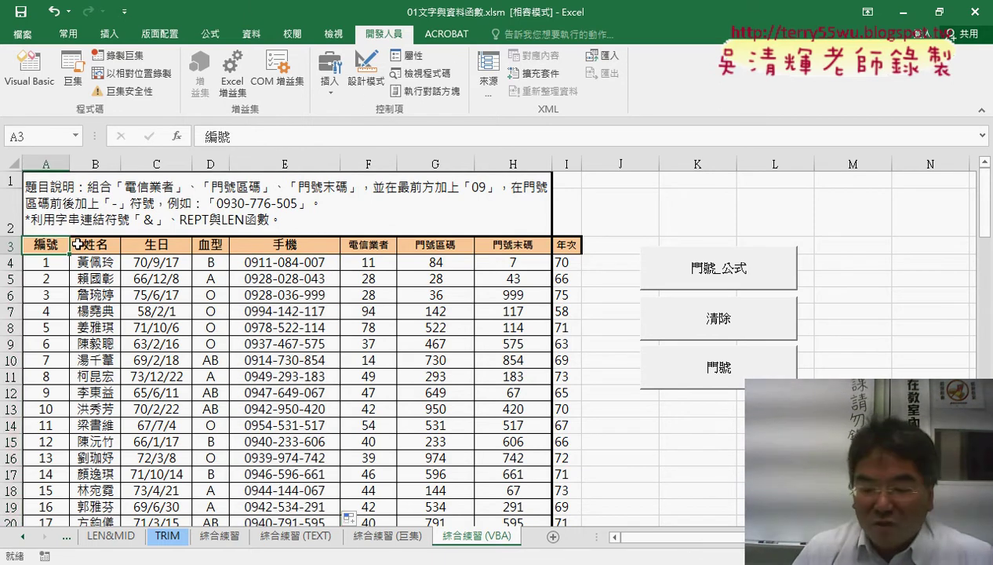
key("ctrl+Down")
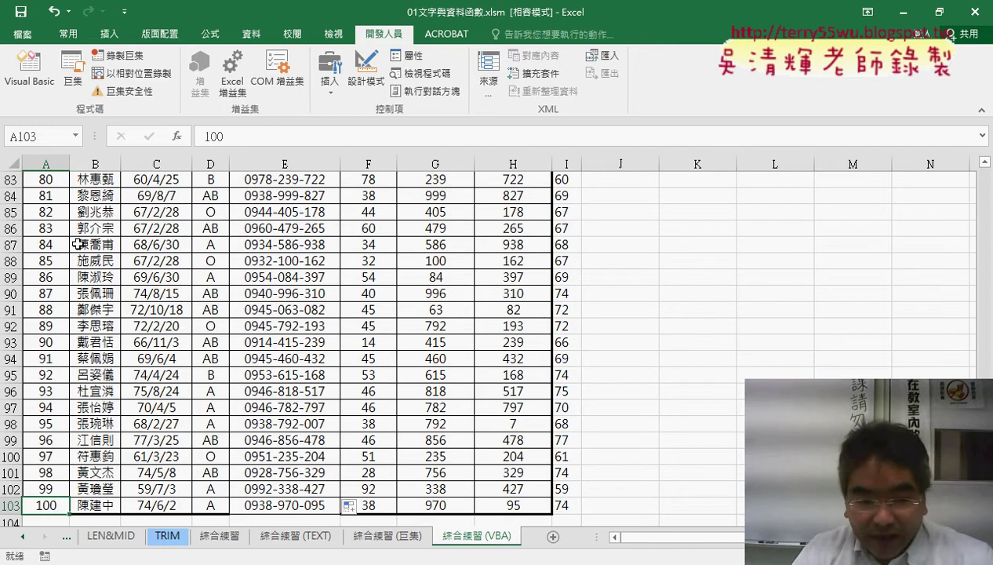
key("ctrl+Down")
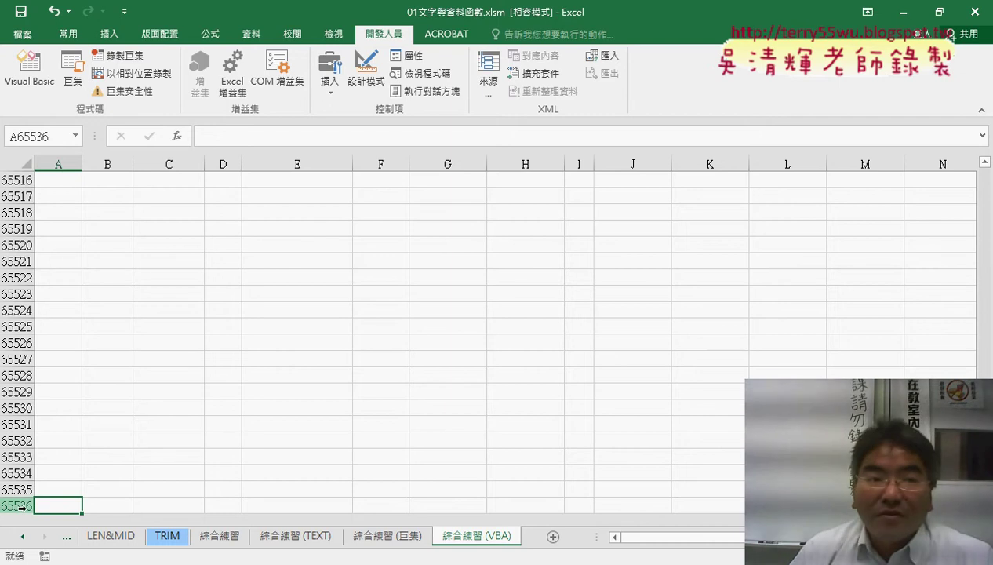
left_click(975, 12)
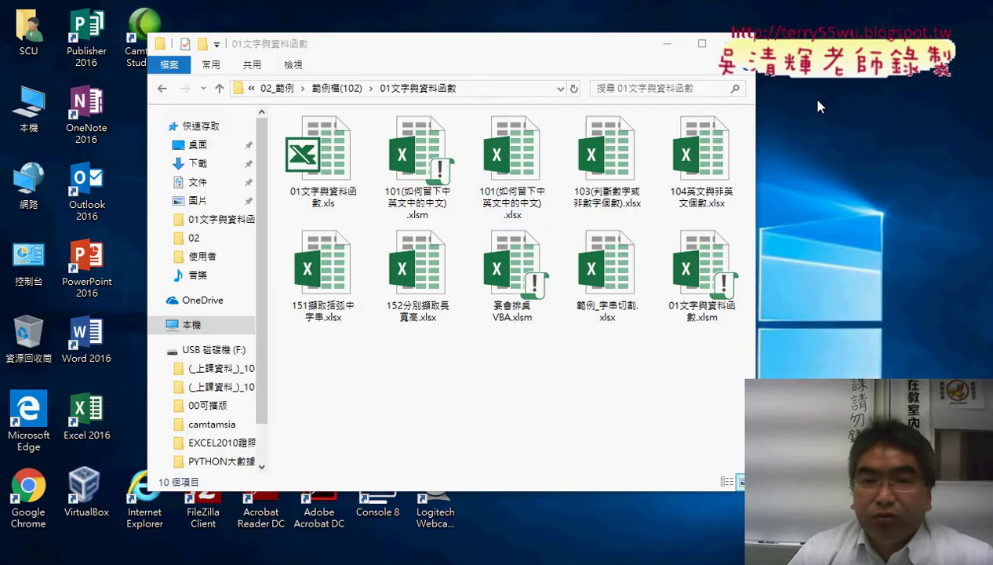
double_click(696, 276)
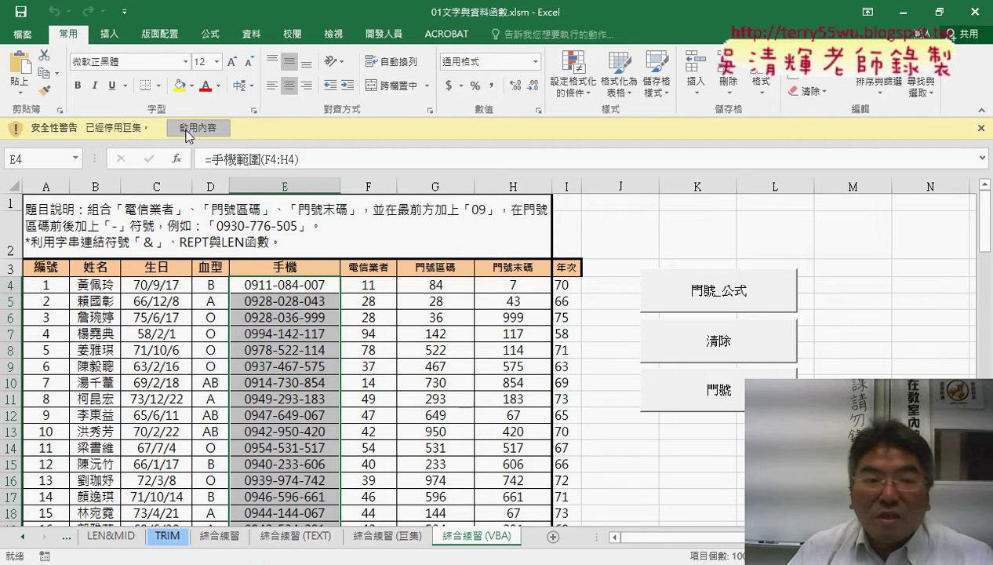
- Enable the workbook's macros and confirm the data ends at row 103
left_click(186, 127)
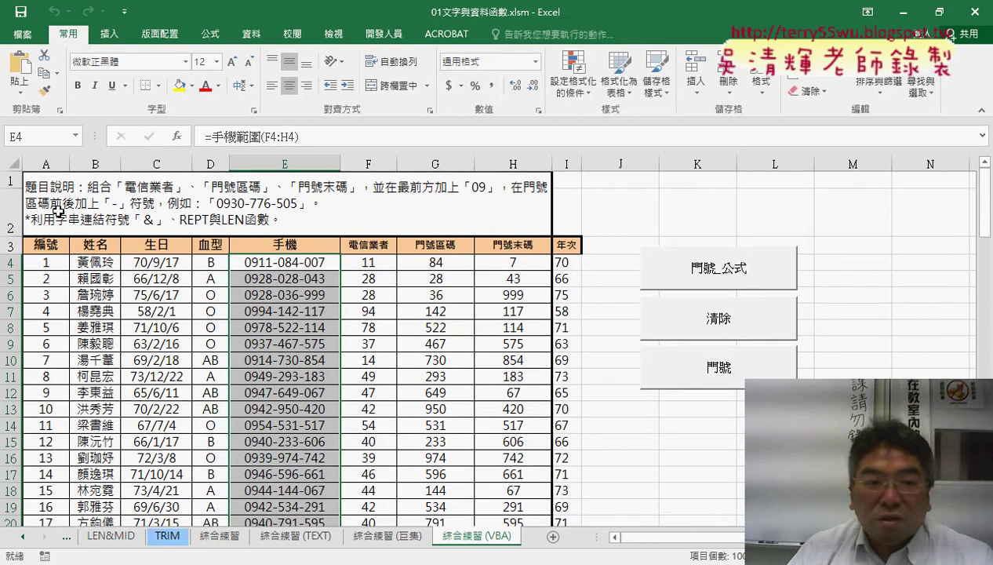
left_click(47, 243)
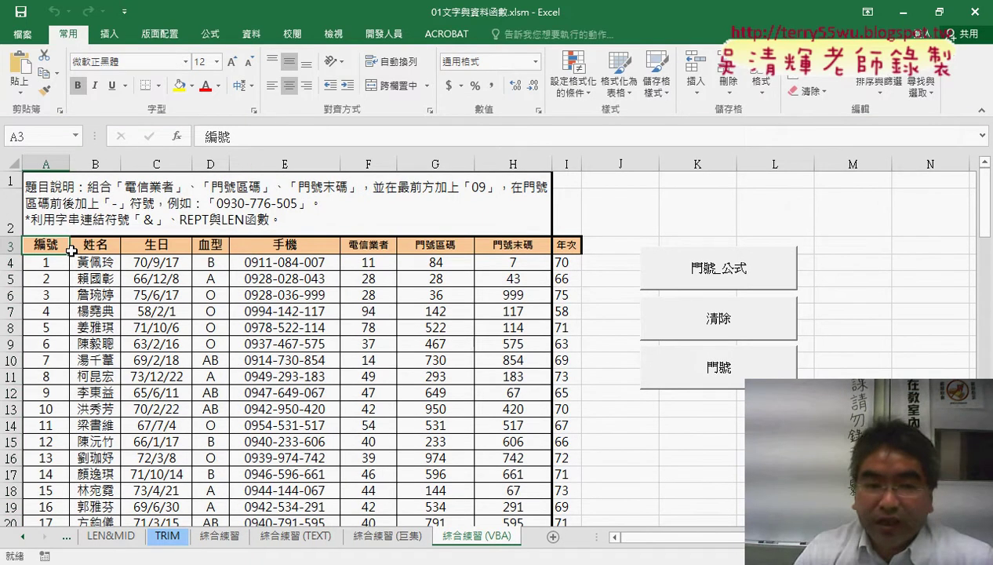
key("ctrl+Down")
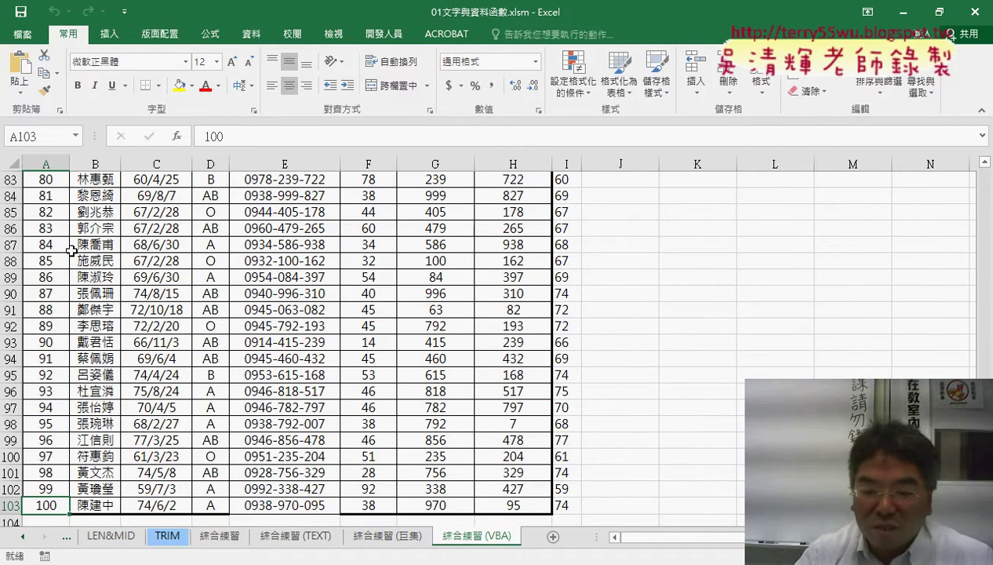
key("ctrl+Down")
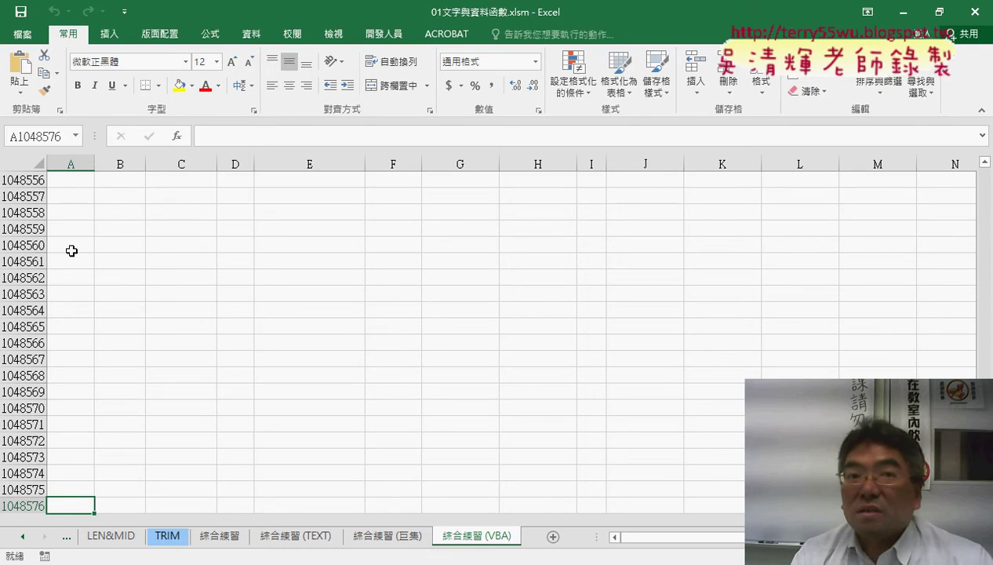
- Return to the top of the sheet, then close the workbook, saving its changes
key("ctrl+Up")
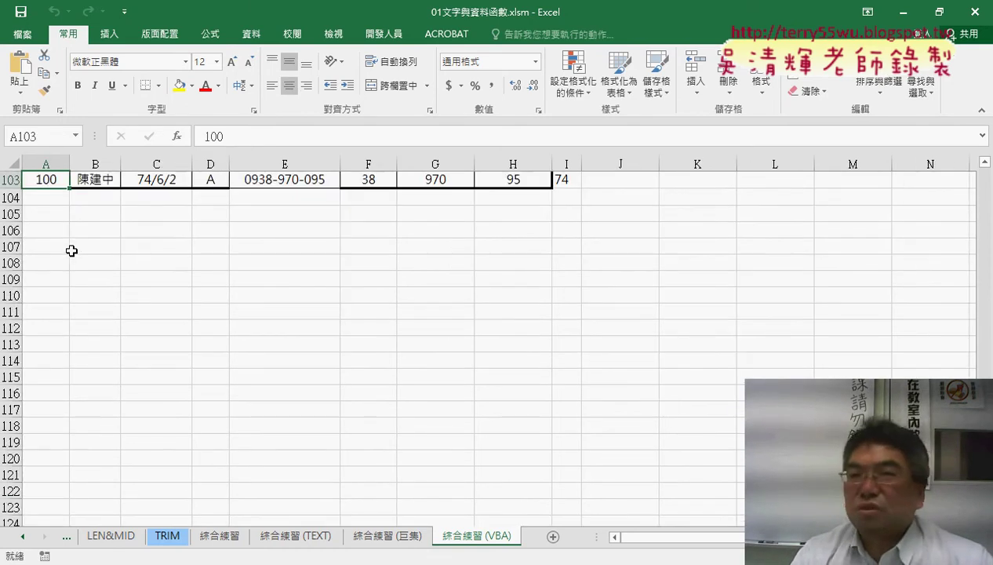
key("ctrl+Up")
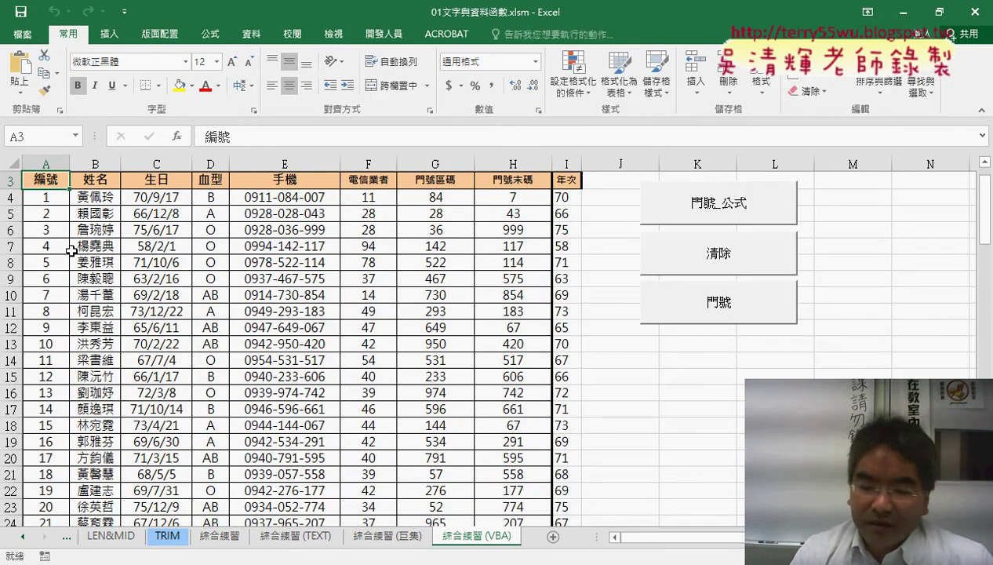
key("ctrl+Up")
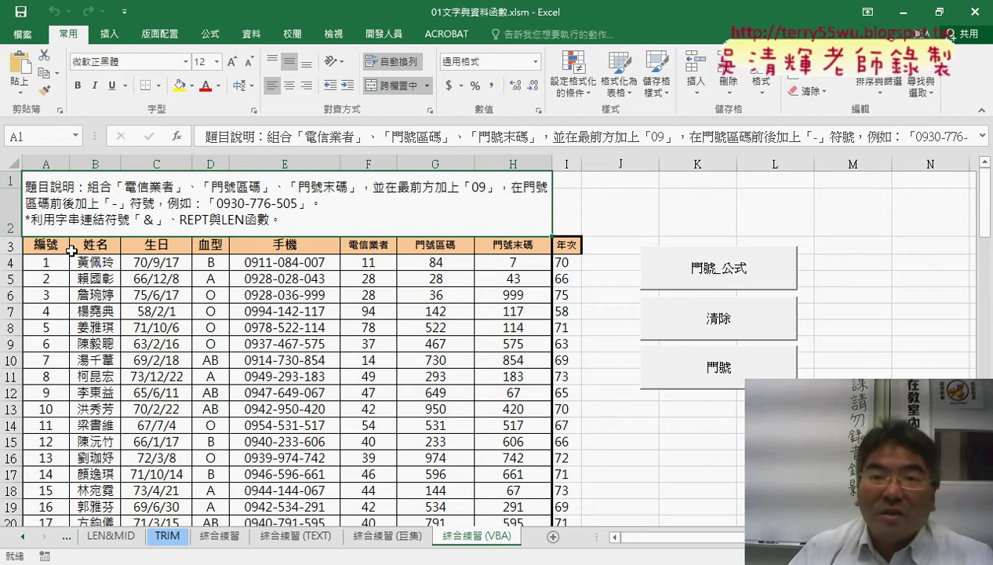
left_click(975, 12)
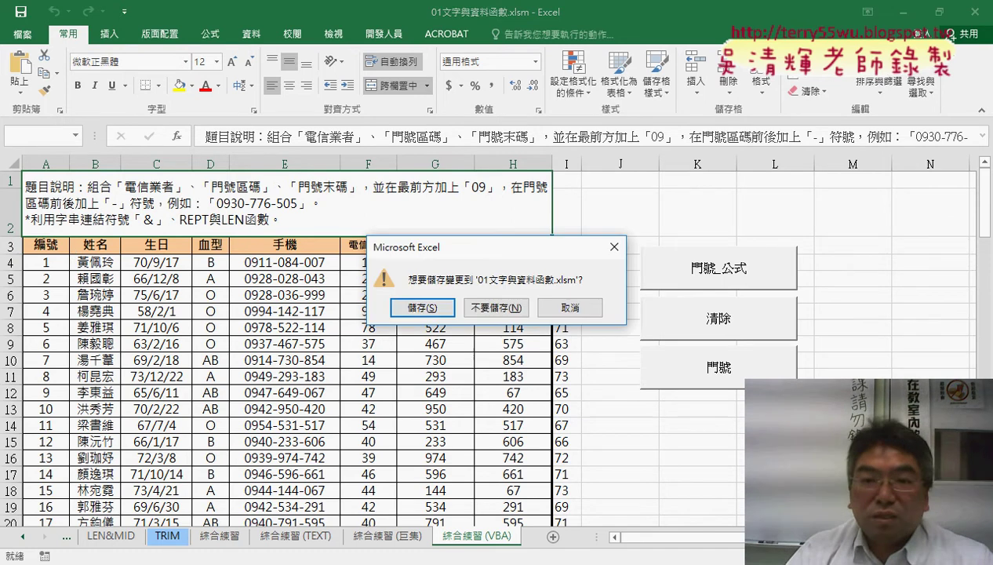
left_click(424, 308)
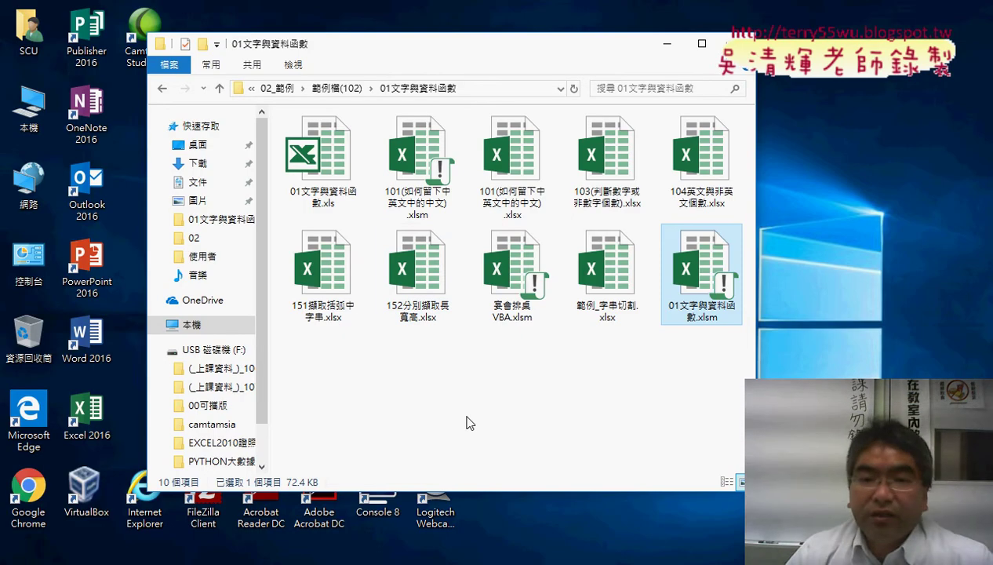
mouse_move(606, 161)
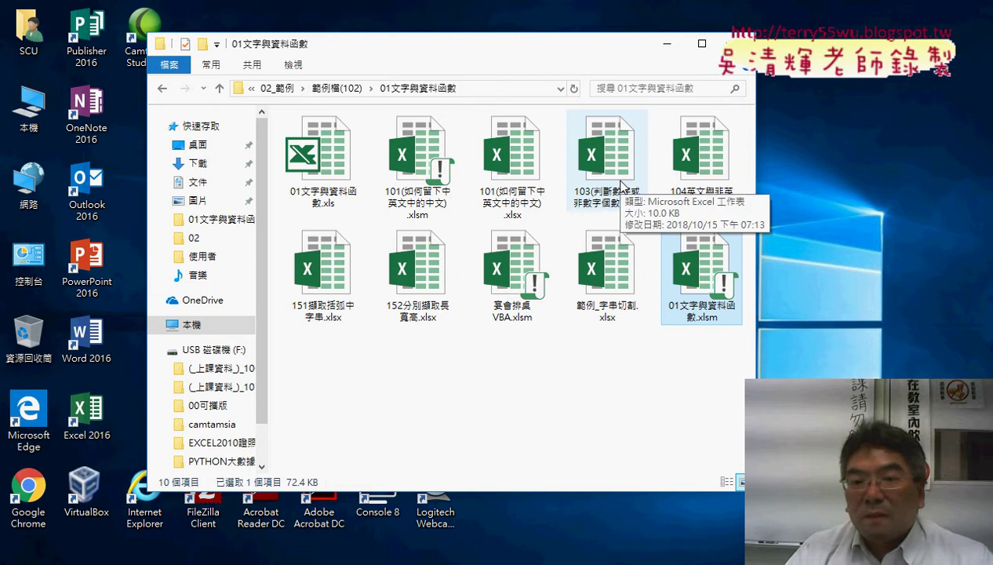
left_click(622, 185)
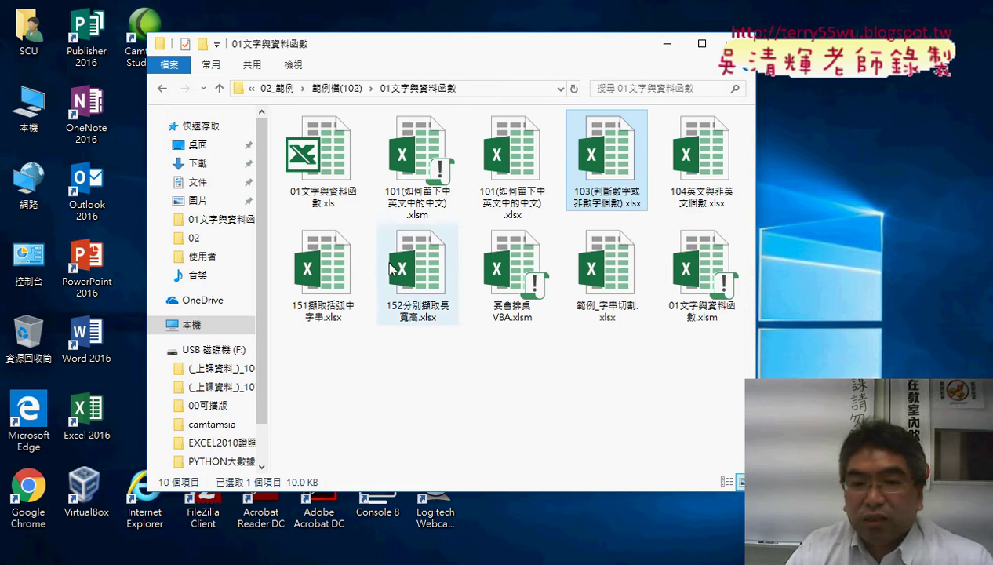
left_click(321, 295)
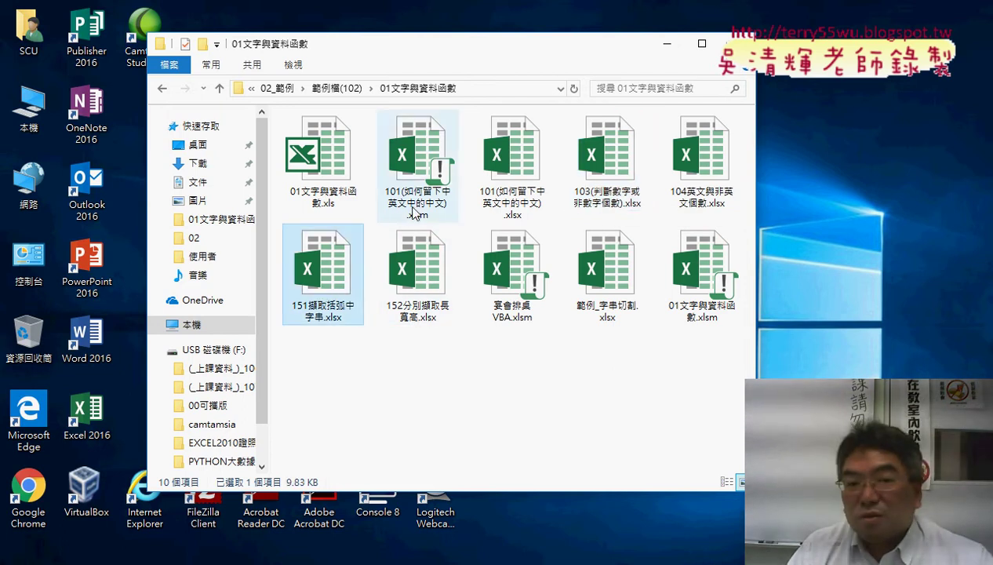
mouse_move(323, 274)
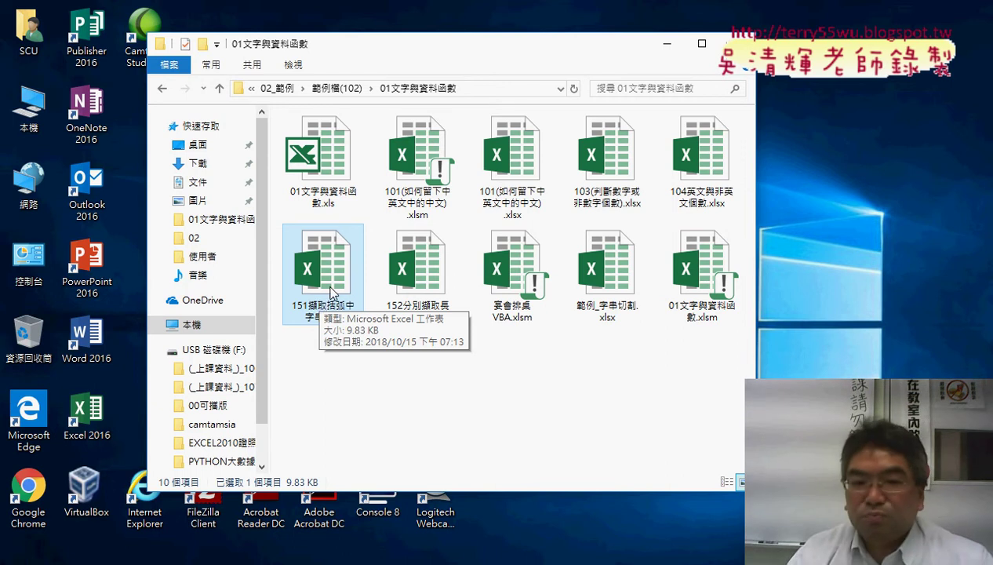
- Open 151擷取括弧中字串.xlsx and select the extracted bracket notes in B2:B10
double_click(330, 288)
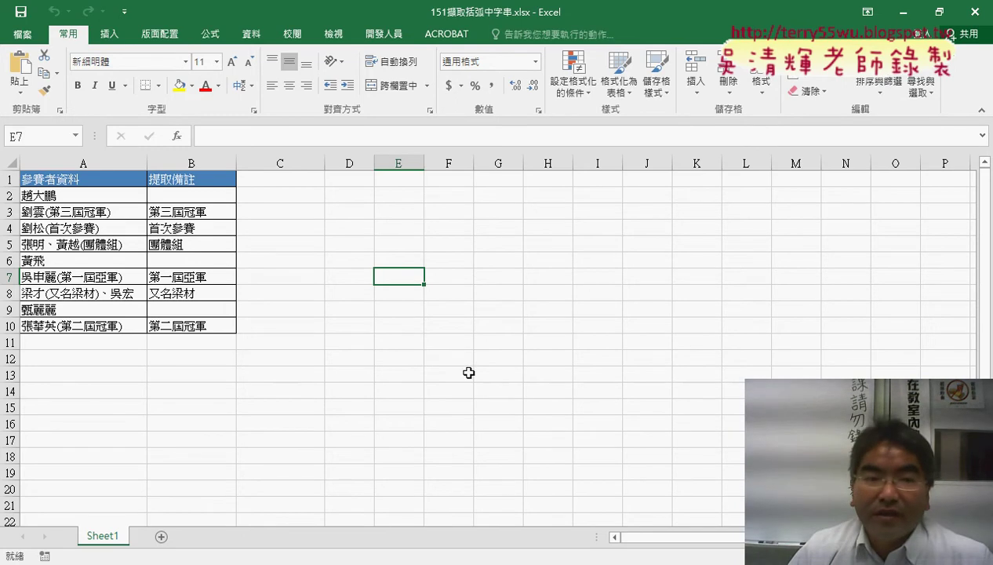
left_click_drag(186, 195, 205, 325)
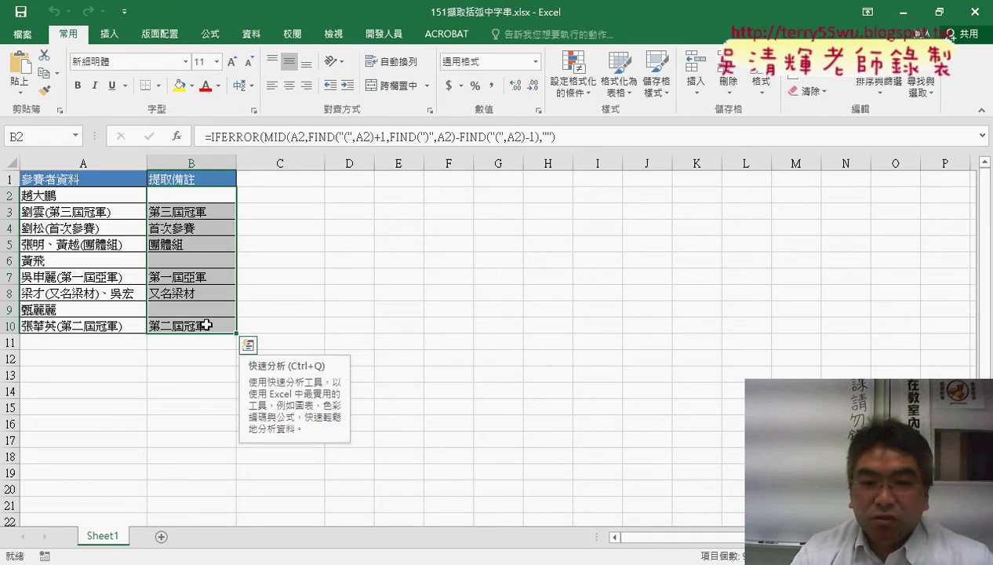
key("Delete")
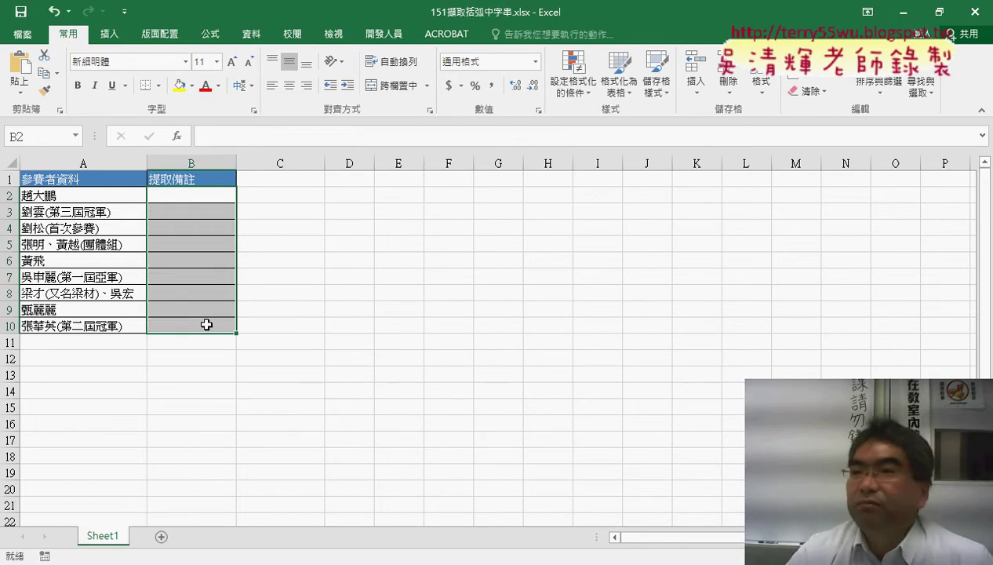
key("ctrl+z")
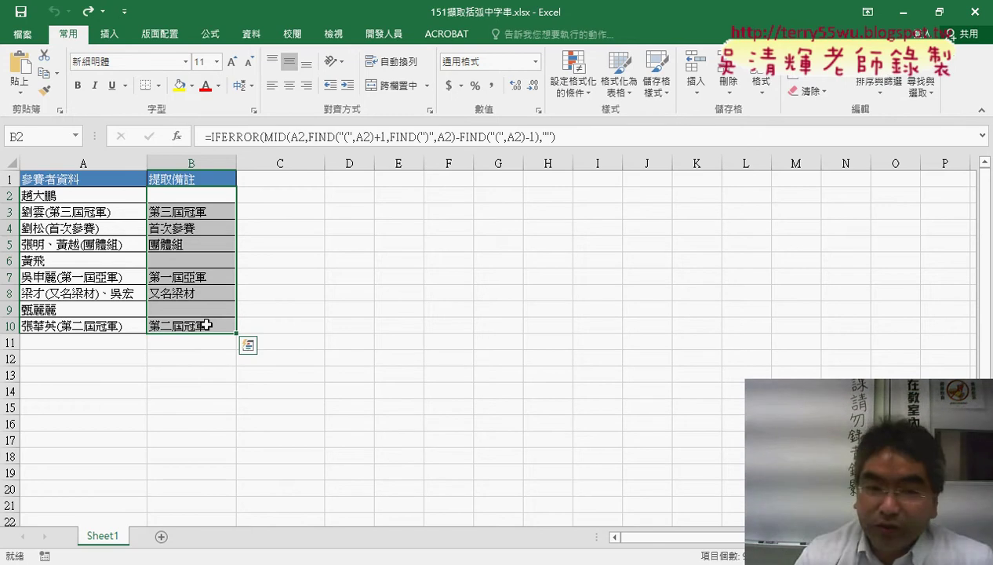
key("Delete")
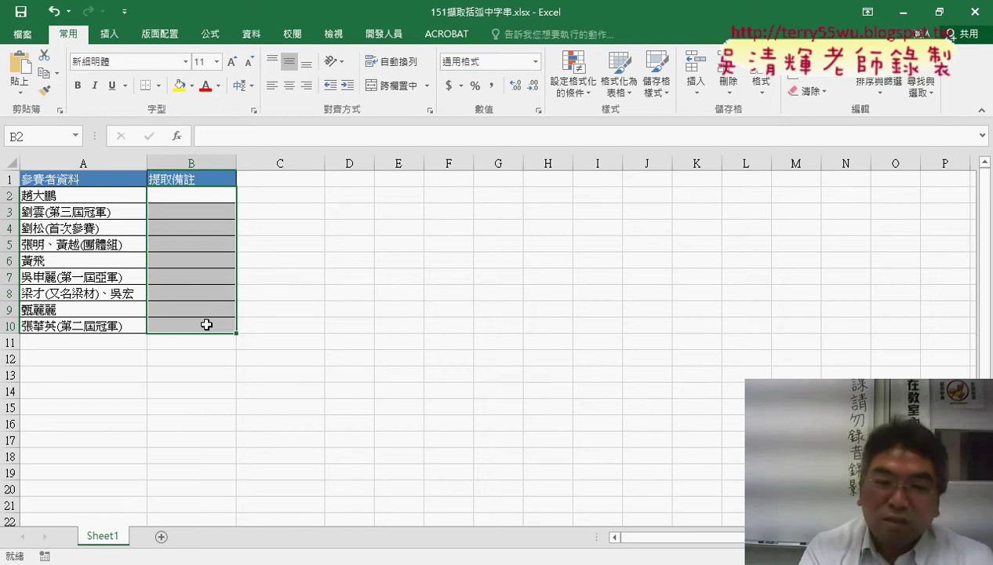
key("ctrl+z")
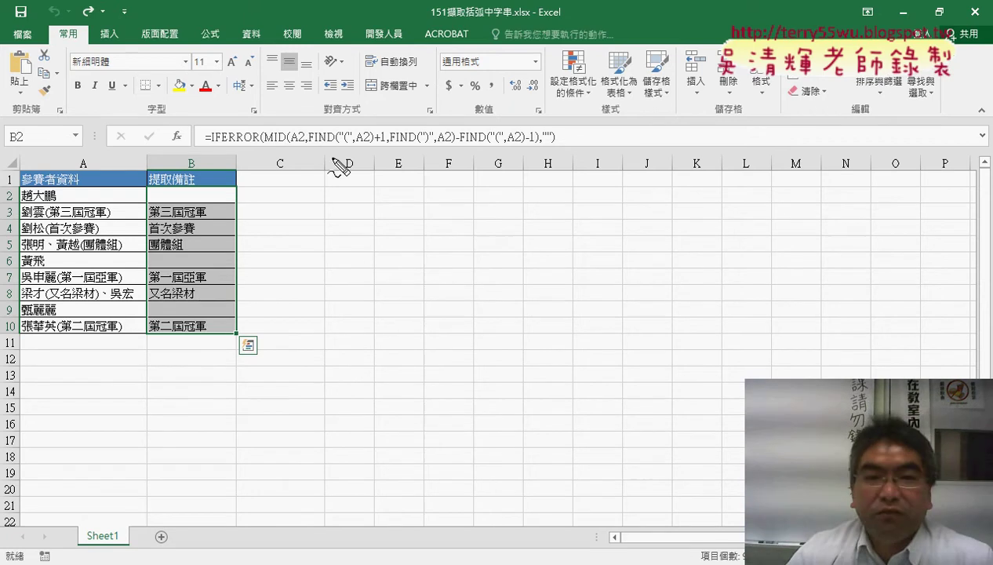
left_click_drag(337, 146, 218, 146)
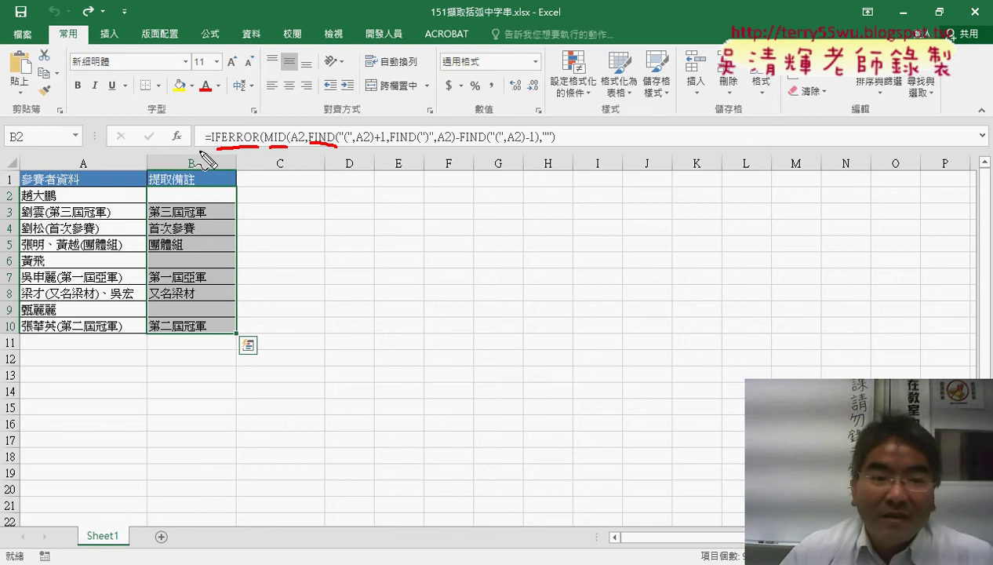
left_click_drag(50, 206, 49, 221)
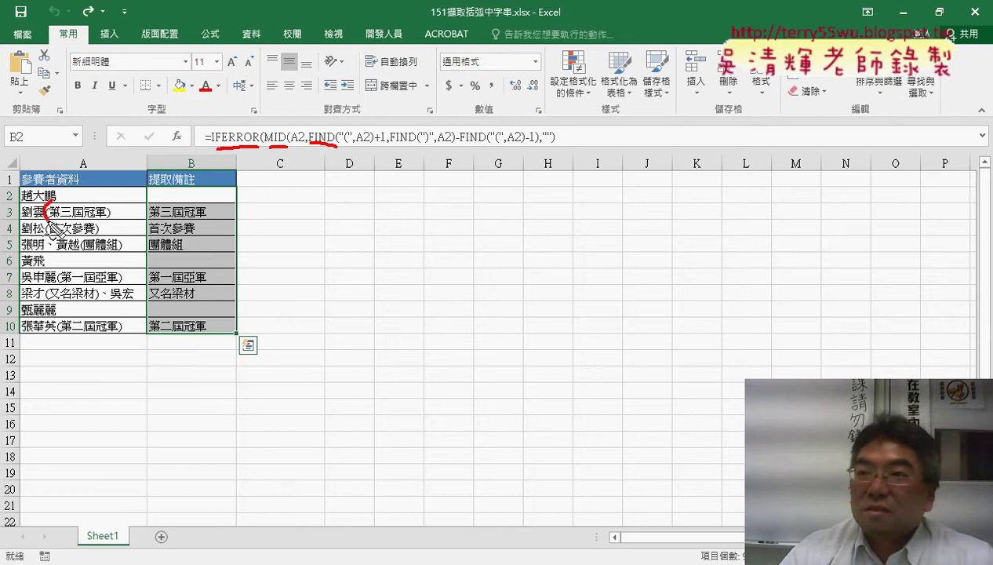
left_click_drag(105, 201, 112, 217)
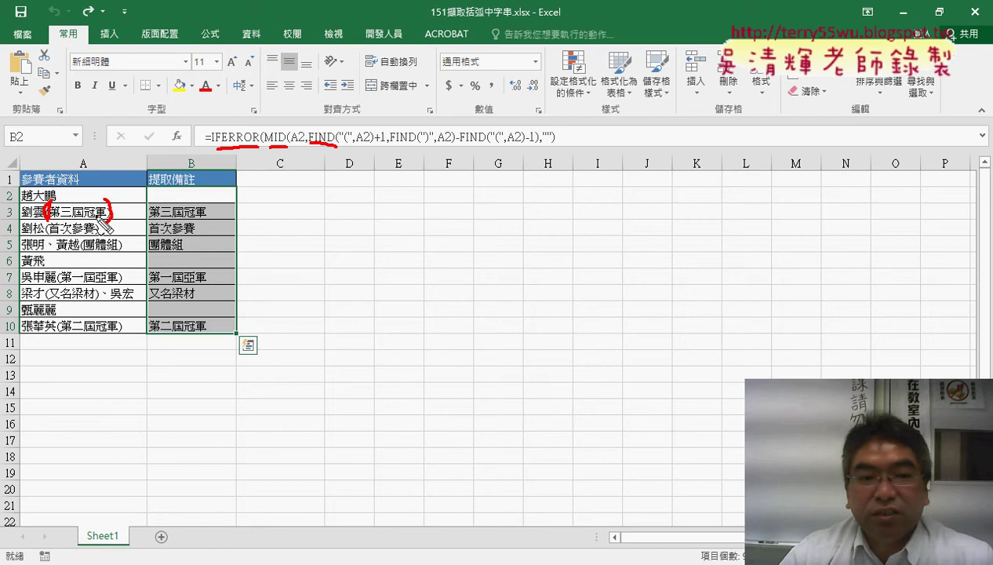
mouse_move(107, 204)
left_mouse_down()
mouse_move(105, 225)
mouse_move(203, 191)
left_mouse_up()
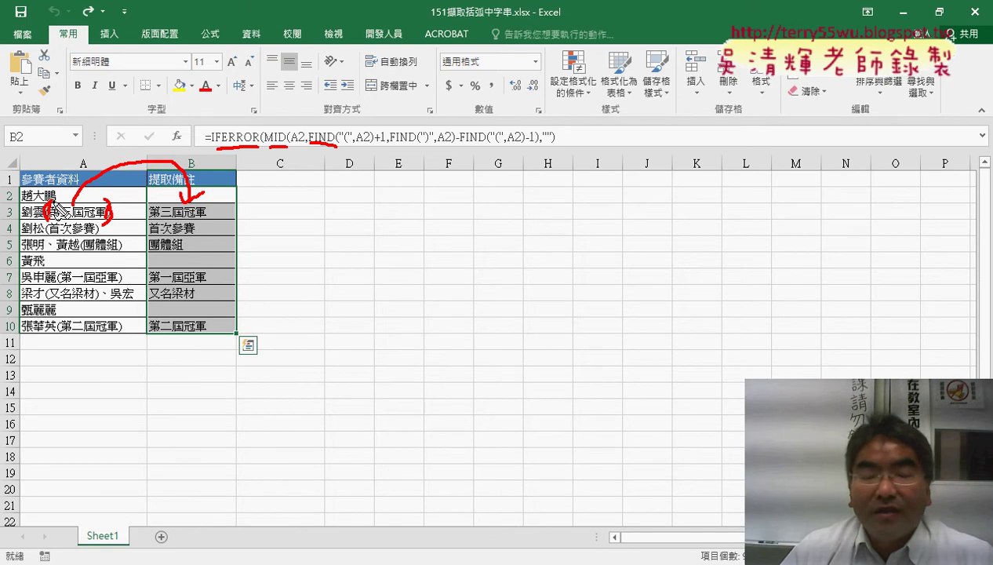
left_click_drag(312, 149, 337, 149)
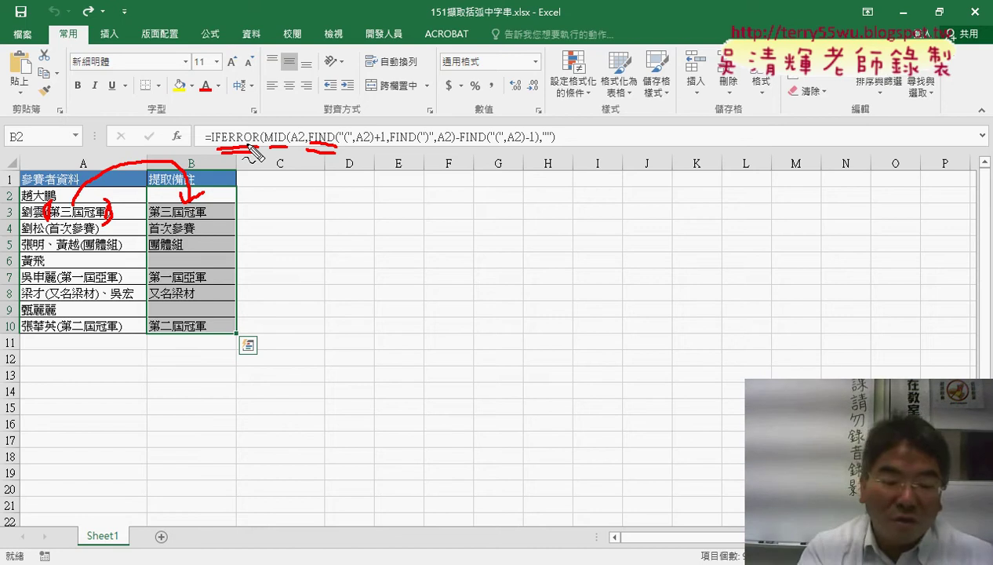
key("Escape")
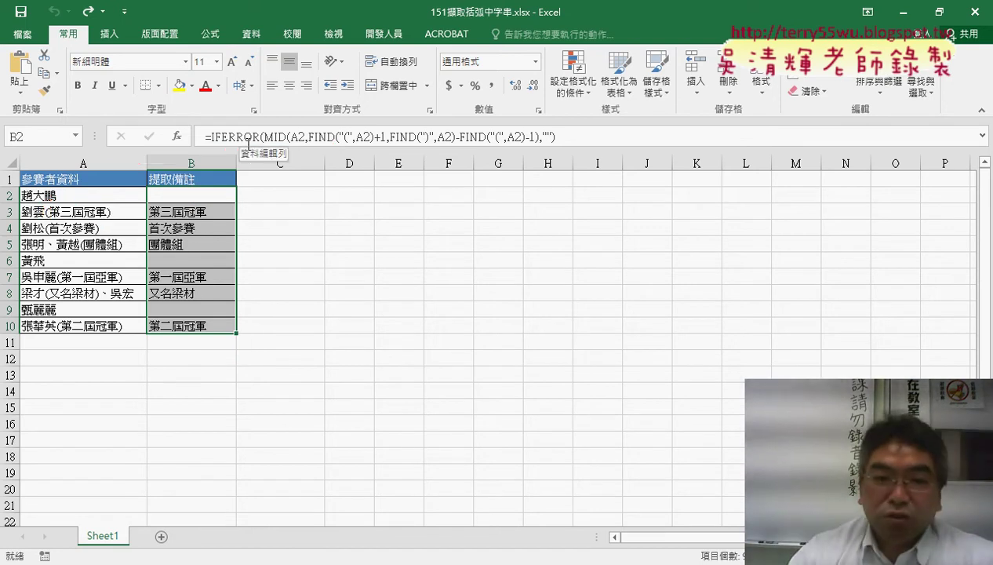
- Delete the formulas in B2:B10, then select B3 for a new formula
key("Delete")
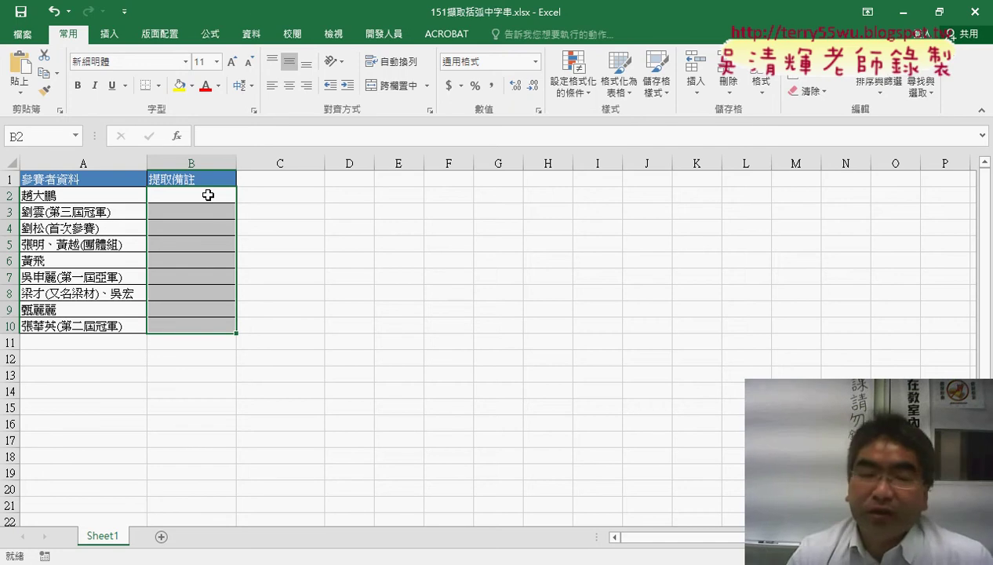
left_click(208, 194)
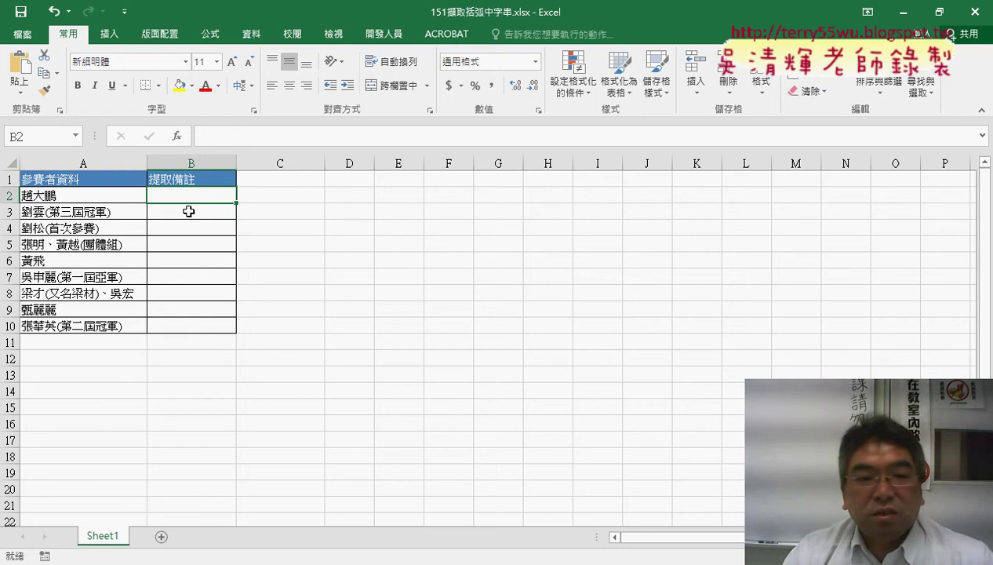
left_click(189, 211)
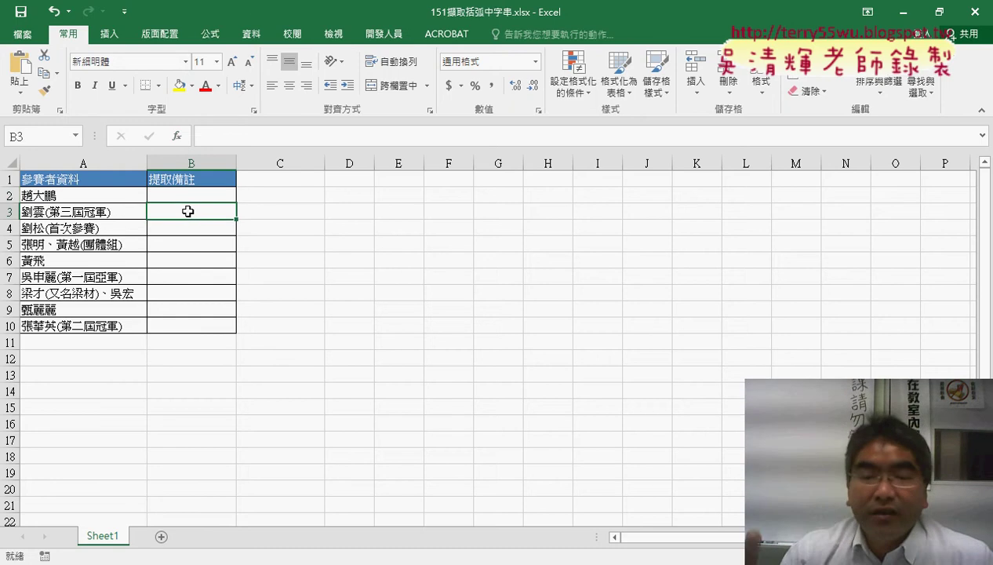
- Open Insert Function for B3, filter to the Text category and select FIND
left_click(177, 136)
left_click_drag(494, 243, 467, 94)
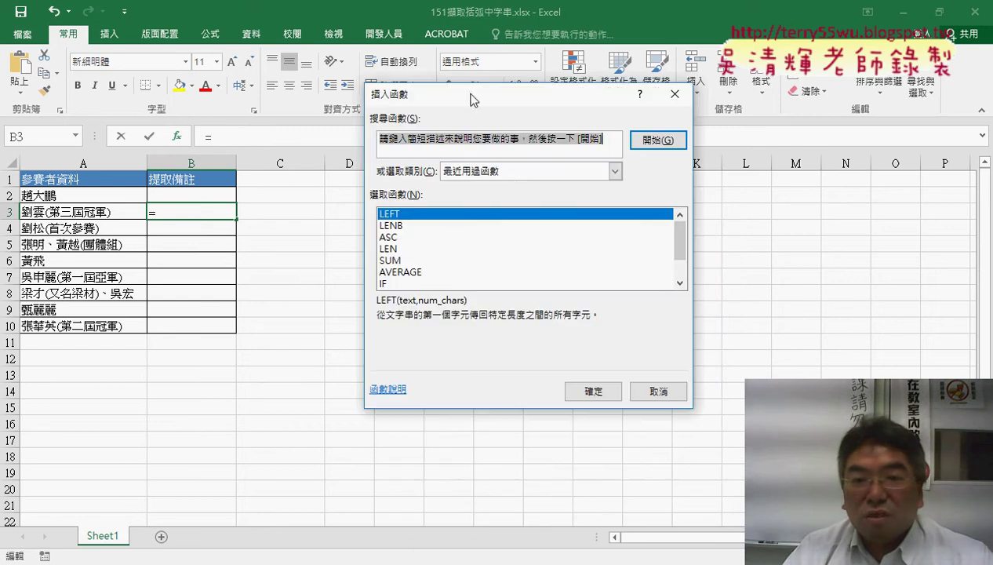
left_click(500, 171)
left_click(495, 279)
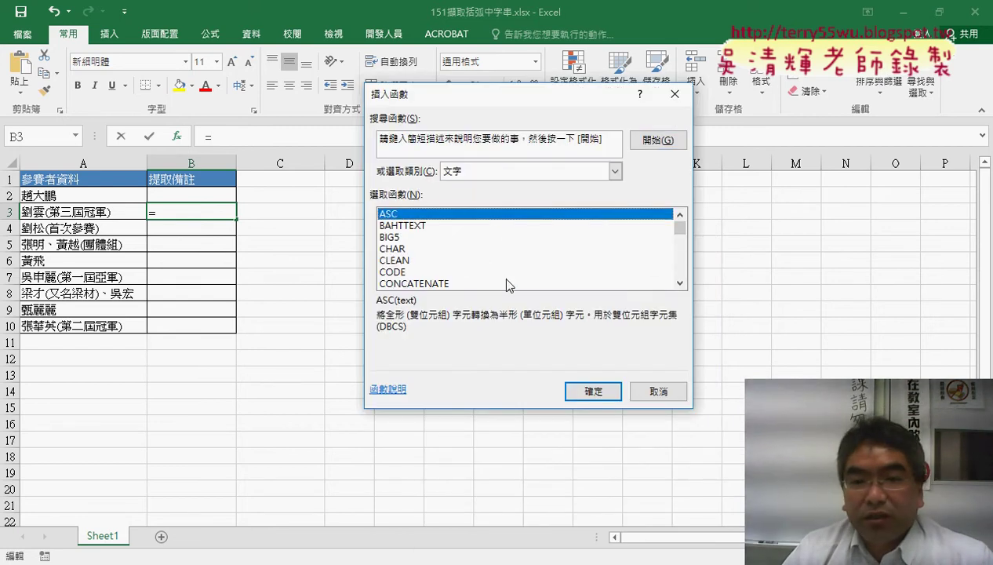
left_click_drag(679, 223, 680, 243)
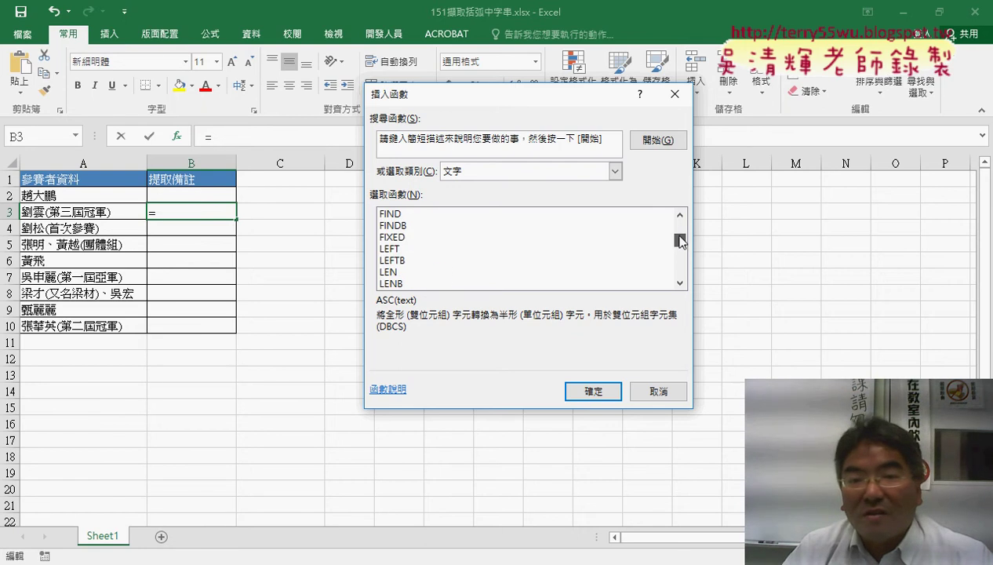
left_click(407, 215)
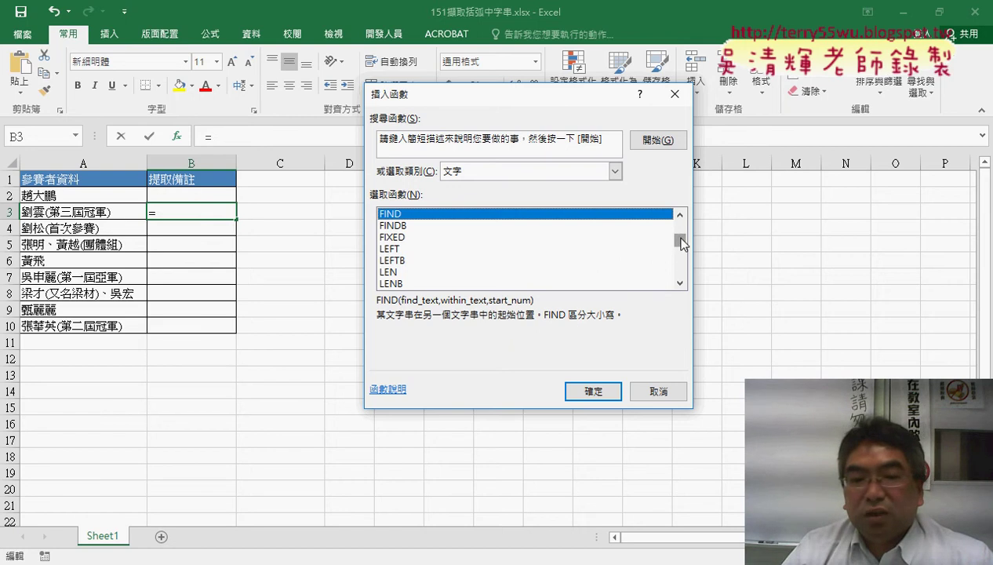
- Read the SEARCH function's description, then go back and select FIND
left_click_drag(679, 240, 679, 265)
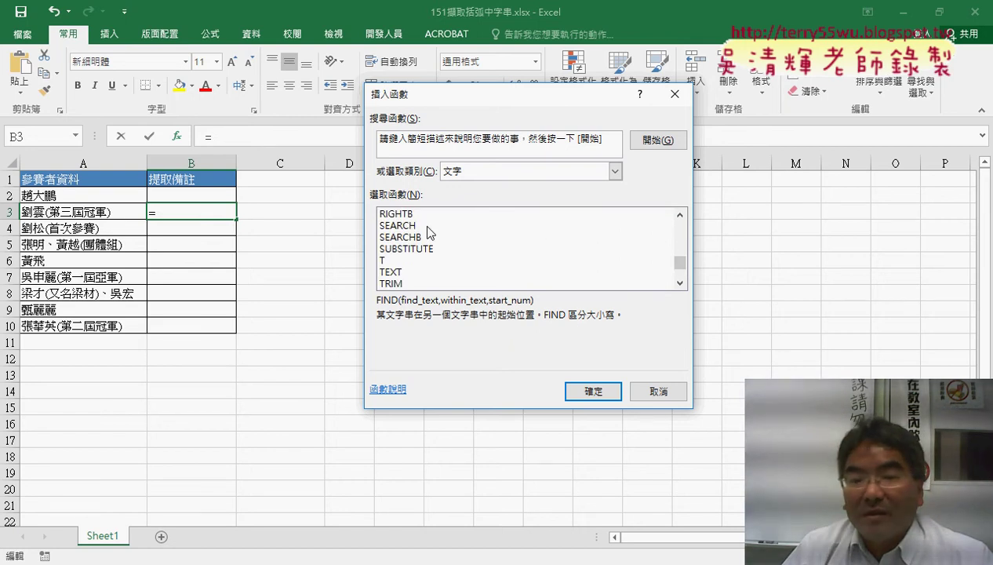
left_click(430, 227)
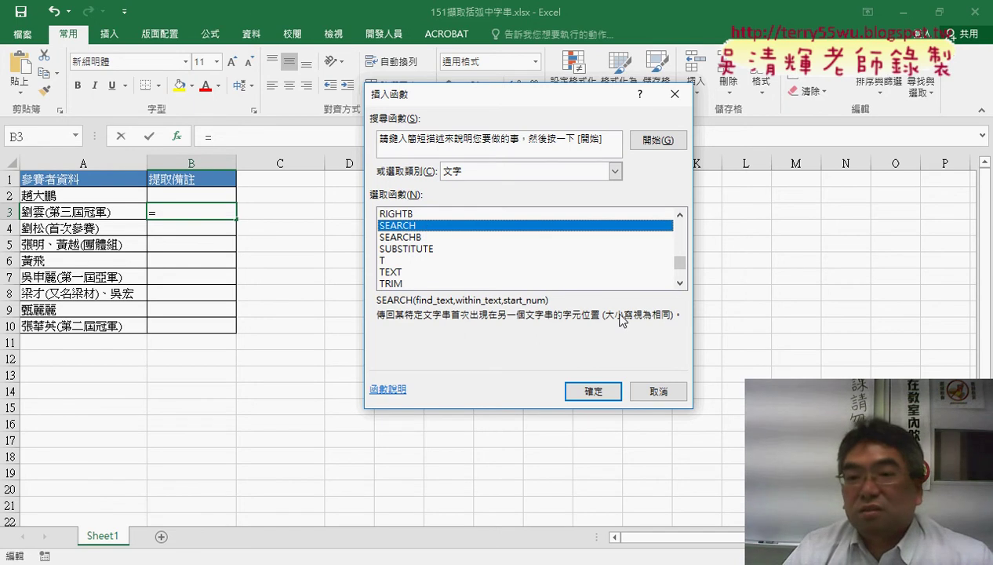
left_click(680, 216)
left_click(680, 216)
left_click(680, 216)
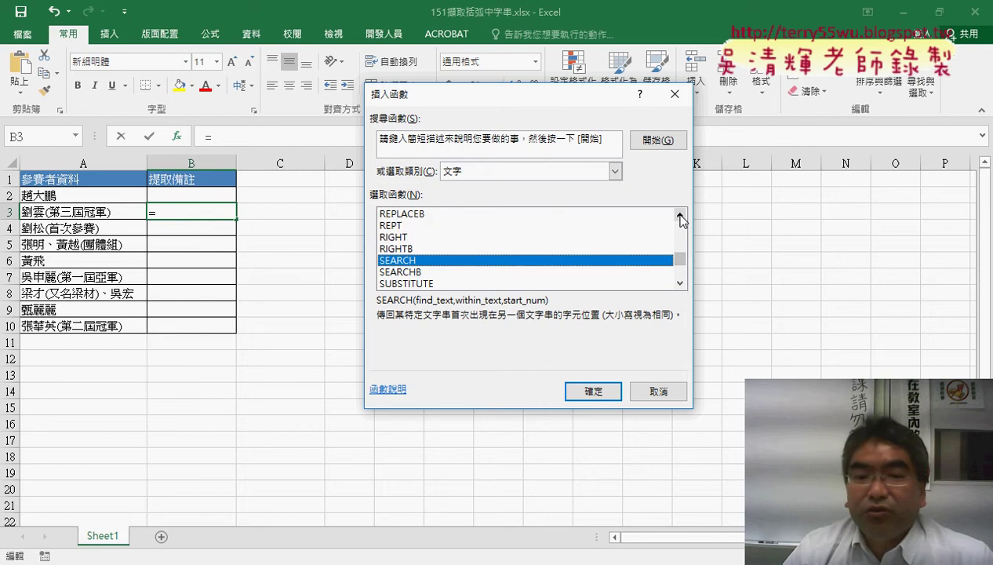
left_click(680, 216)
left_click(680, 216)
left_click(680, 217)
left_click(680, 216)
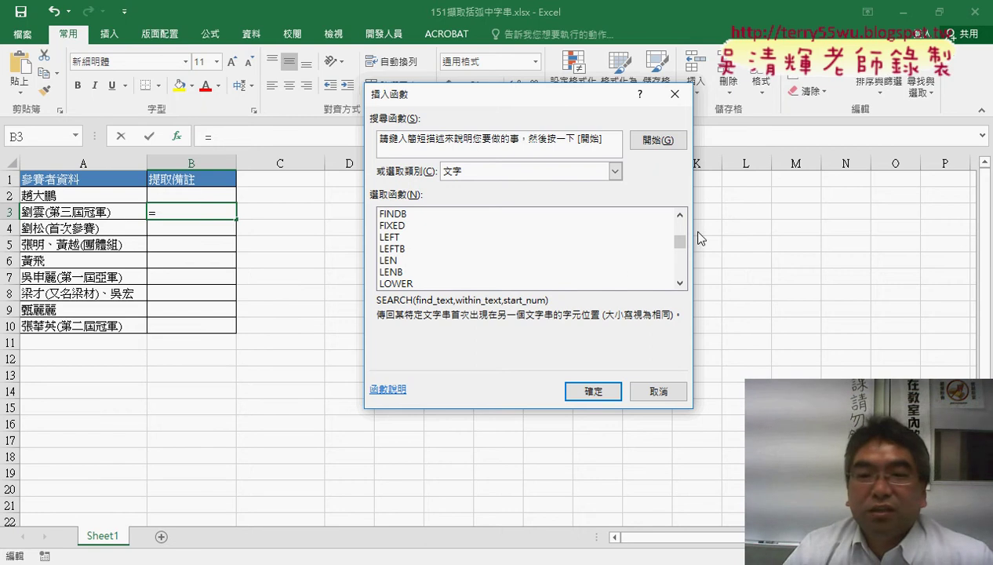
left_click(680, 216)
left_click(681, 216)
left_click(411, 226)
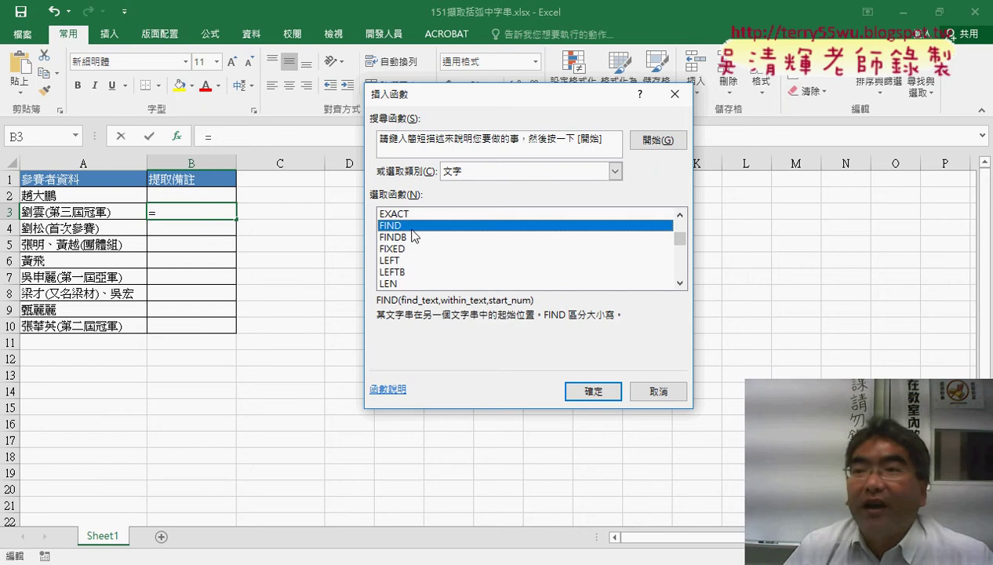
- Confirm FIND to bring up its Function Arguments dialog for B3
left_click(590, 389)
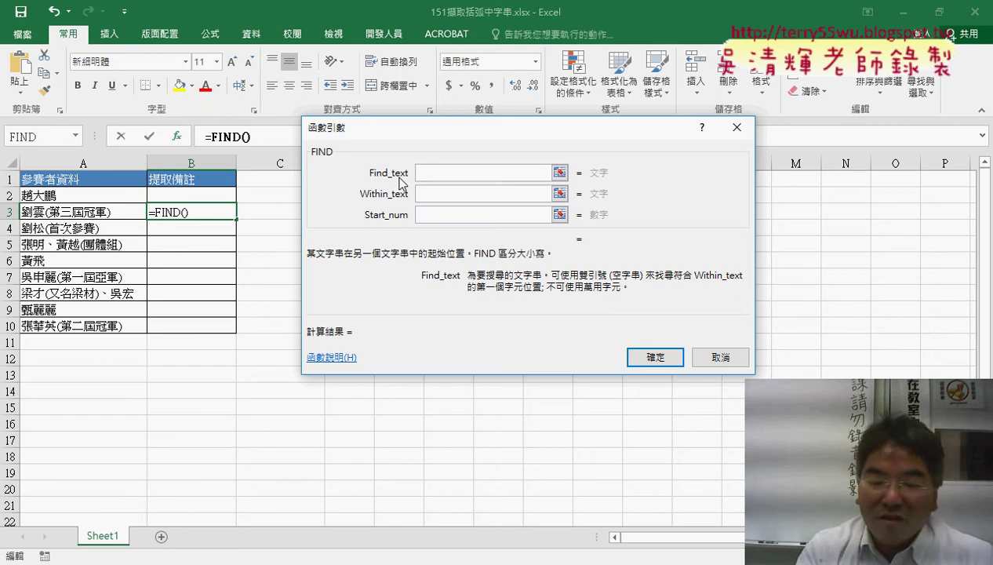
- Give FIND '(' as Find_text and A3 as Within_text, so B3 returns 3
type("(")
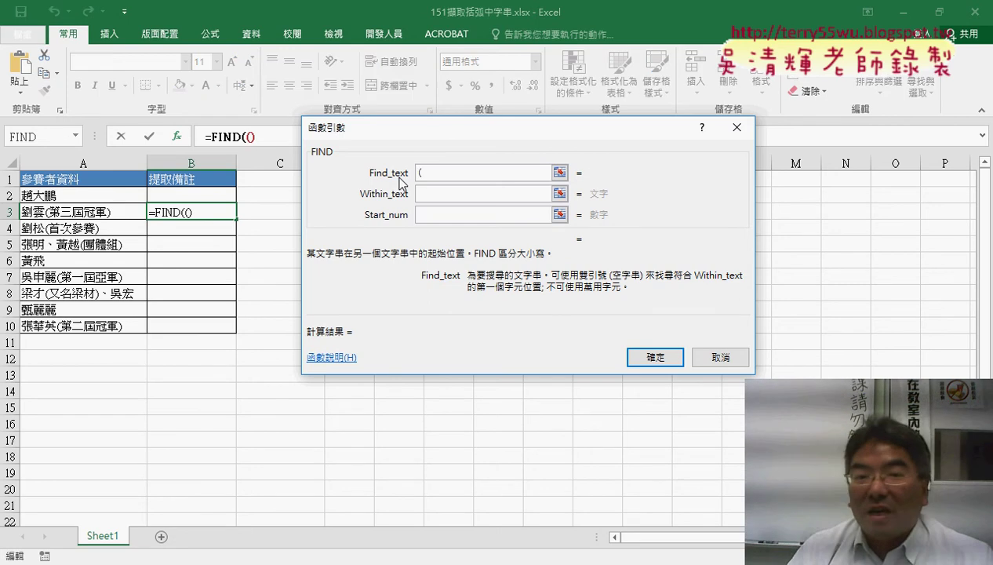
left_click(427, 193)
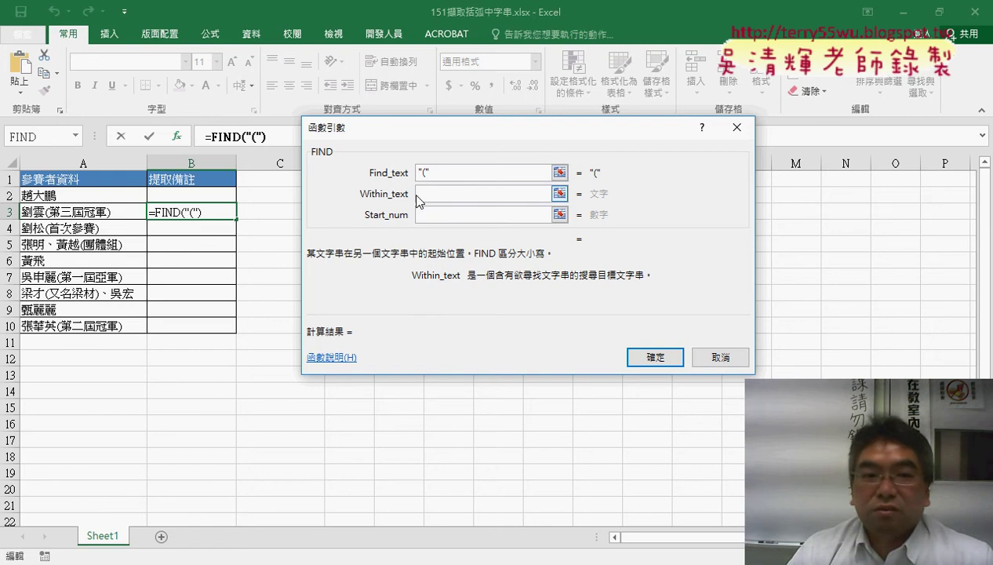
left_click(126, 211)
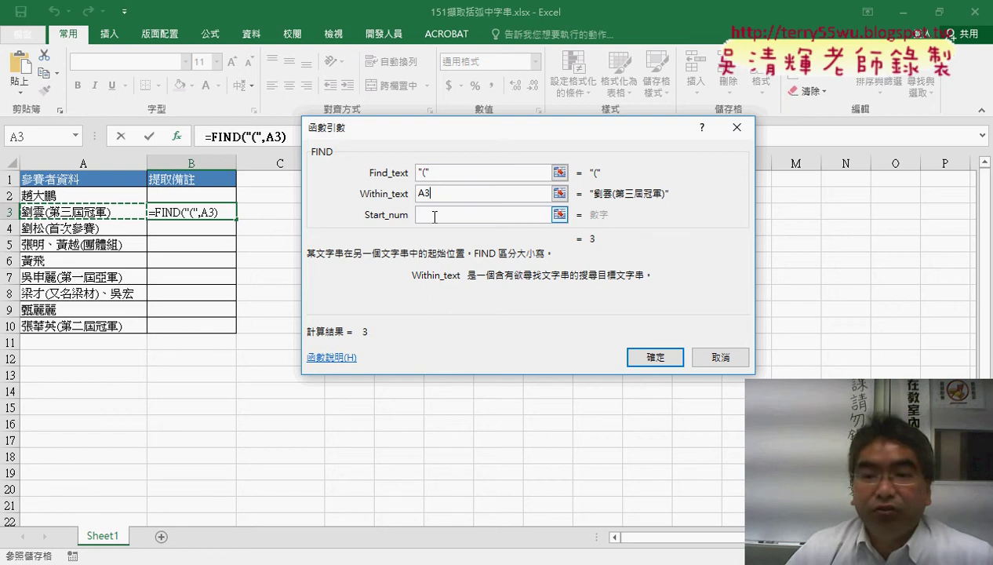
left_click(656, 355)
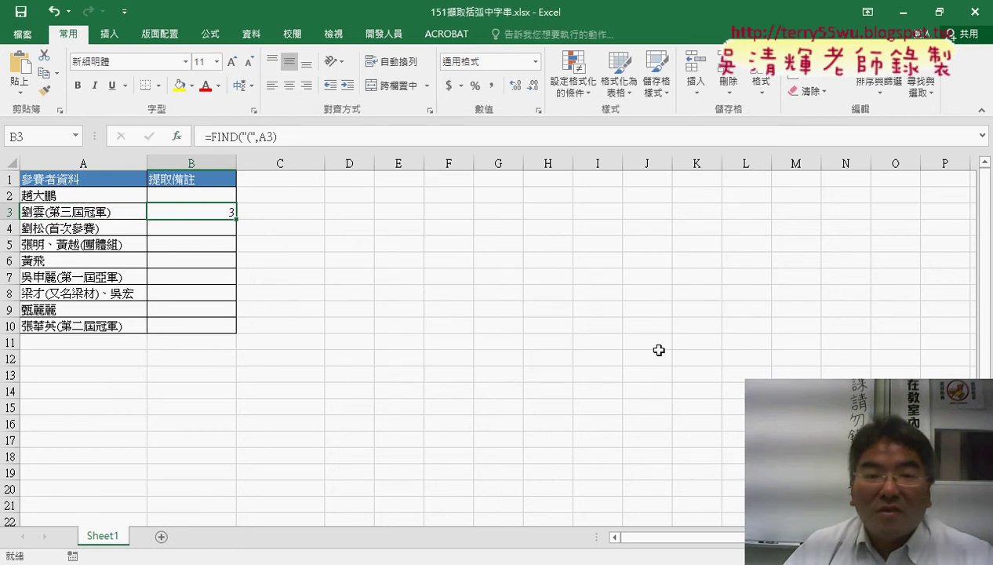
- Enter =FIND(")",A3) in C3 so it returns 9, the closing bracket's position
left_click(302, 207)
type("=")
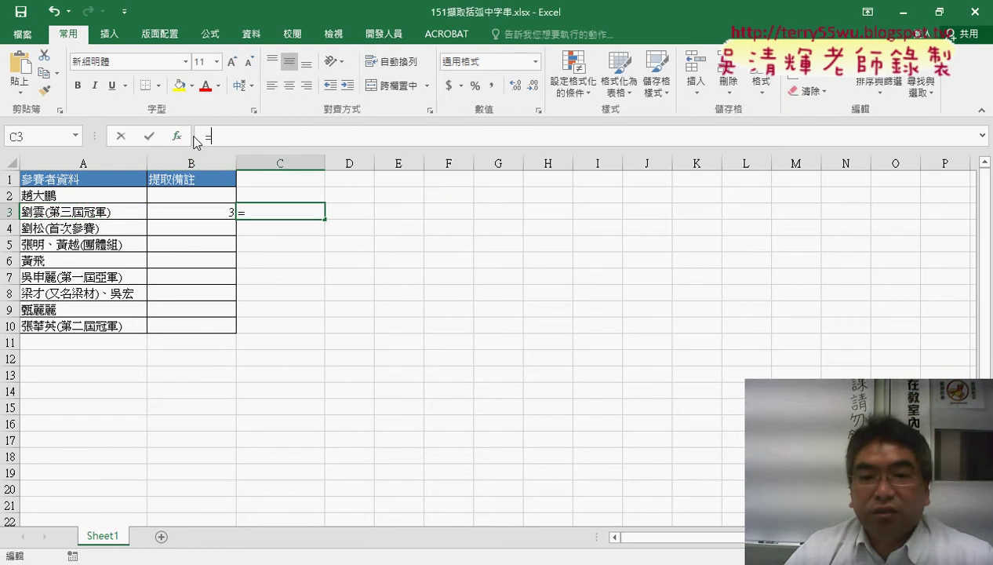
left_click(178, 135)
left_click_drag(679, 214, 687, 245)
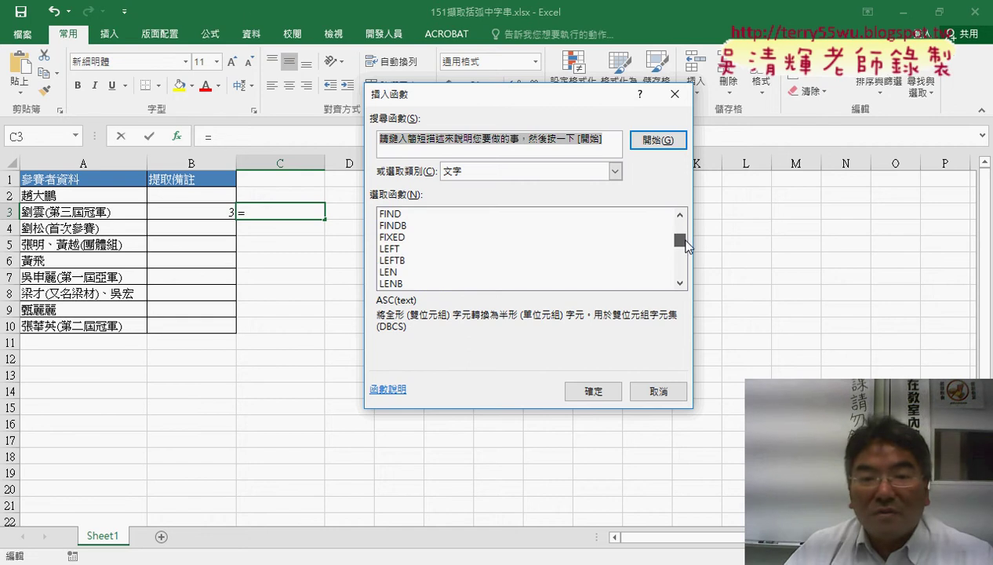
left_click(423, 214)
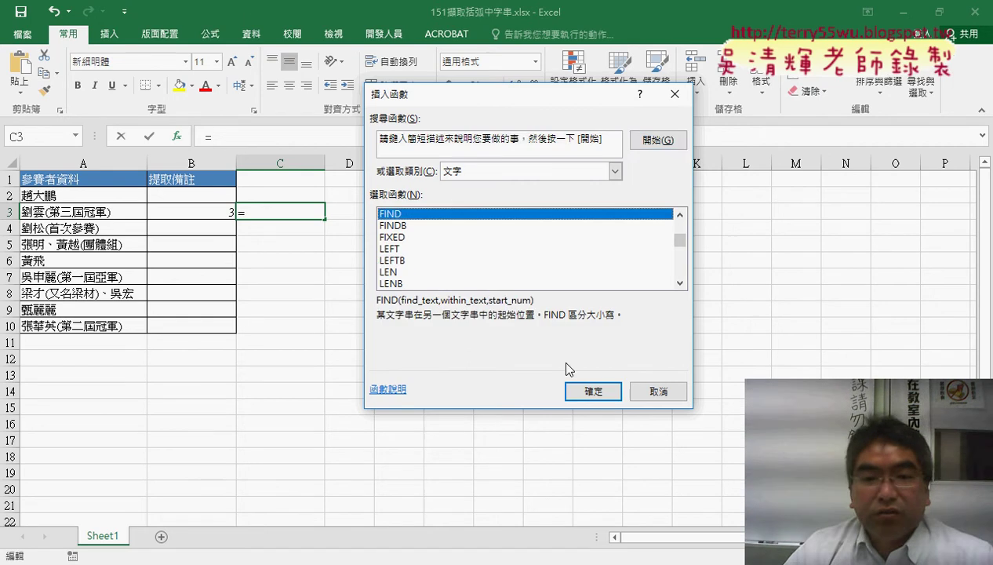
left_click(588, 389)
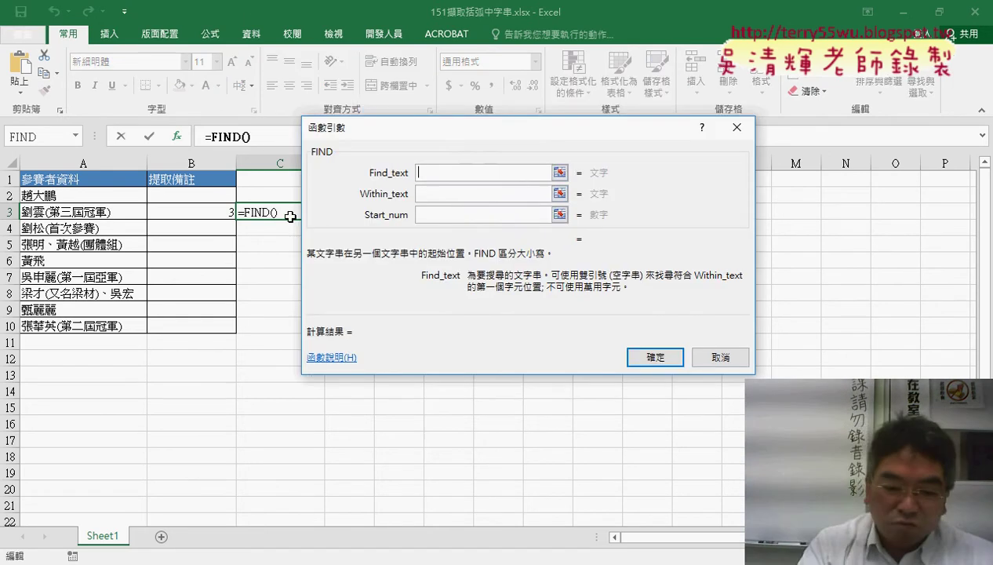
type(")")
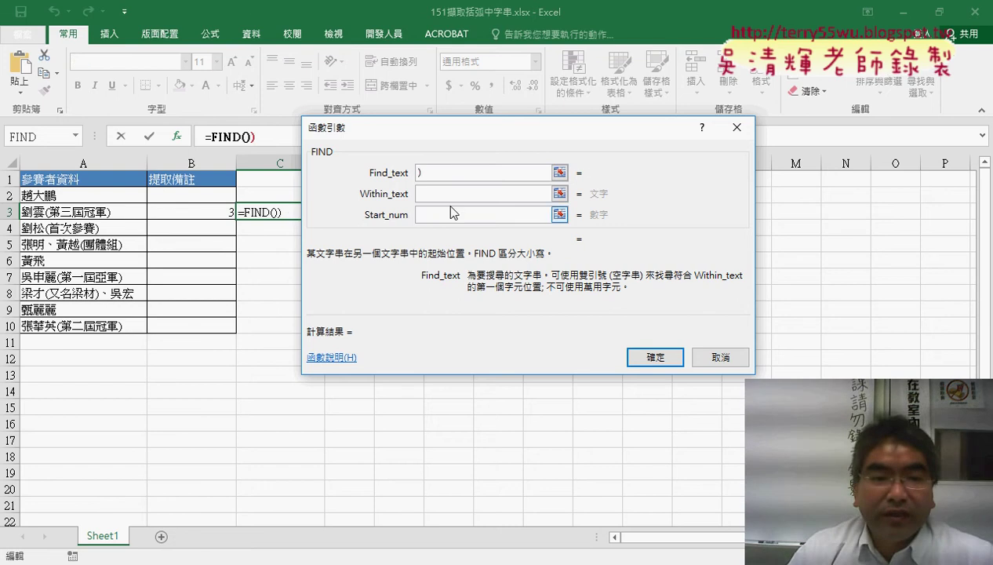
key("Tab")
left_click(110, 211)
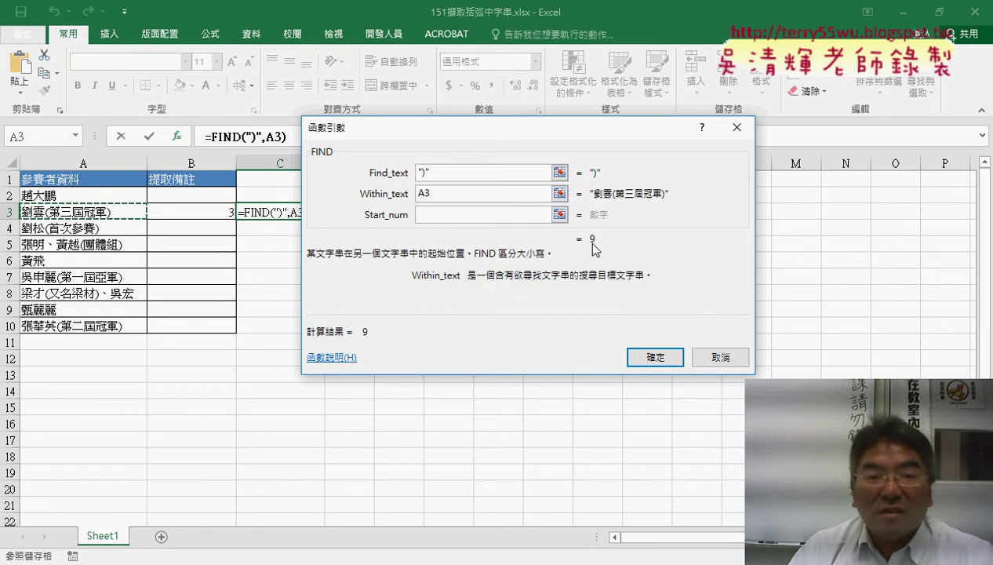
left_click(651, 358)
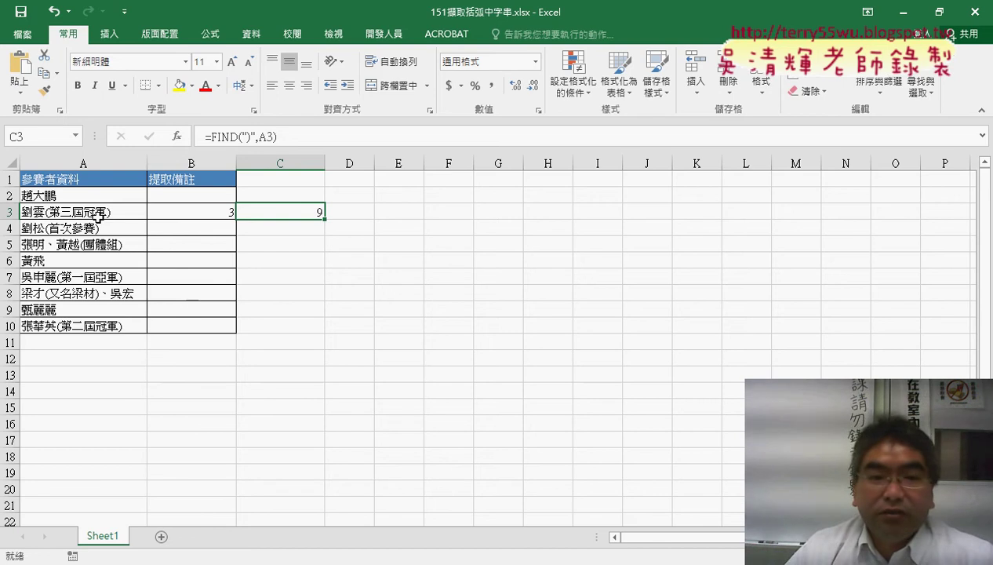
left_click(224, 213)
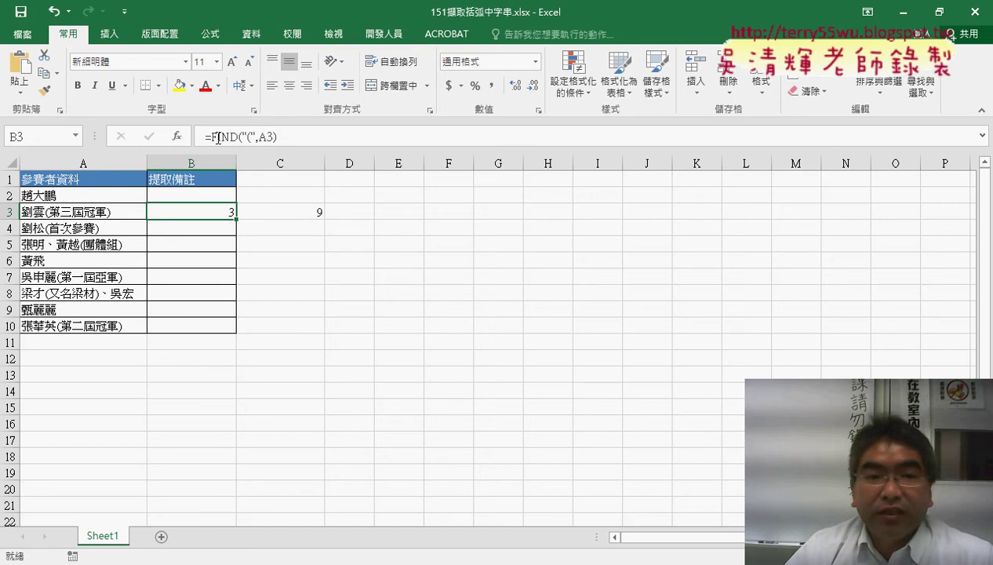
- Cut the FIND("(",A3) part out of B3's formula
double_click(228, 136)
left_click_drag(231, 138, 304, 139)
right_click(260, 138)
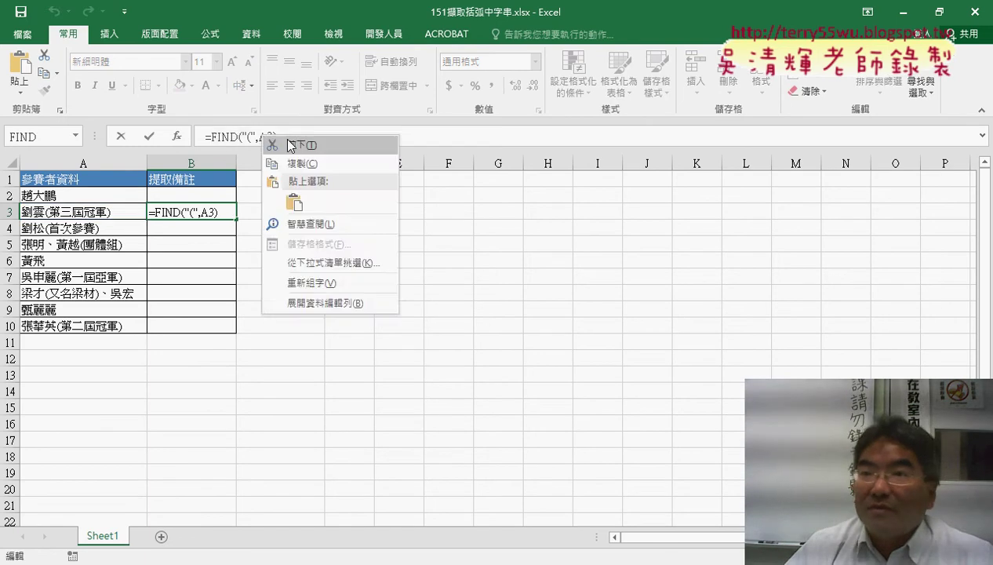
left_click(289, 140)
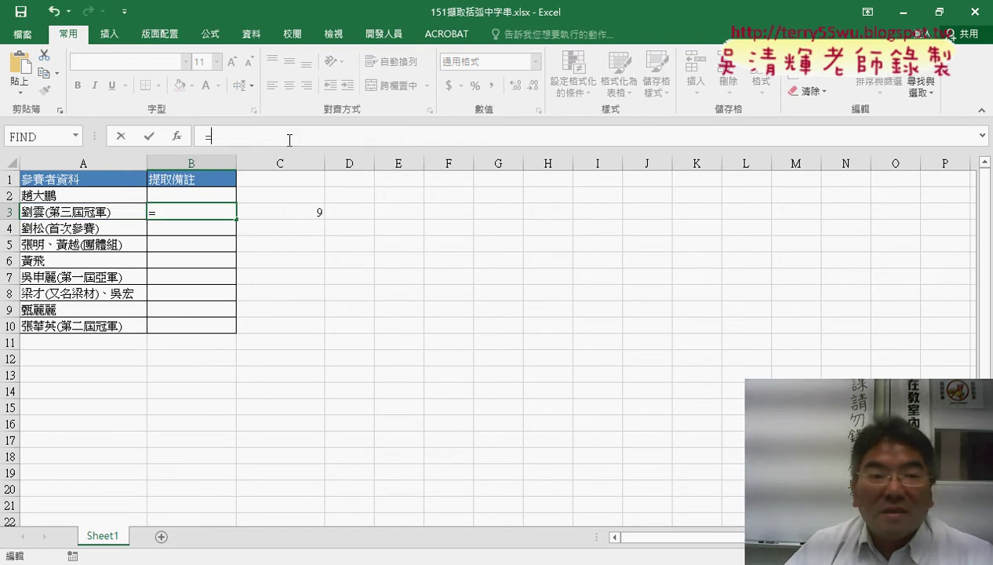
- Insert the MID text function into B3 from the function list
left_click(178, 137)
scroll(683, 284, "down", 1)
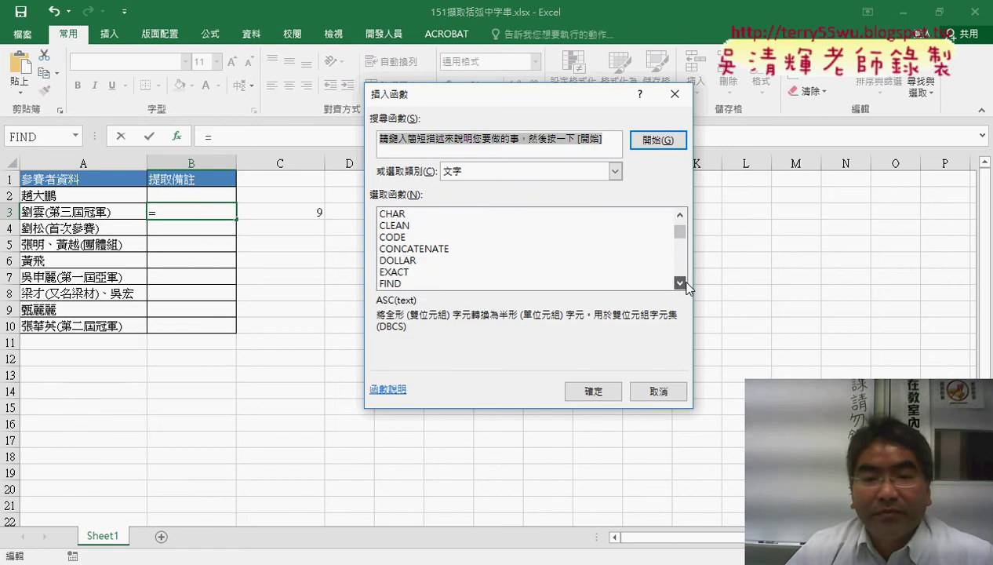
scroll(682, 283, "down", 1)
left_click(681, 283)
left_click(680, 282)
left_click(680, 283)
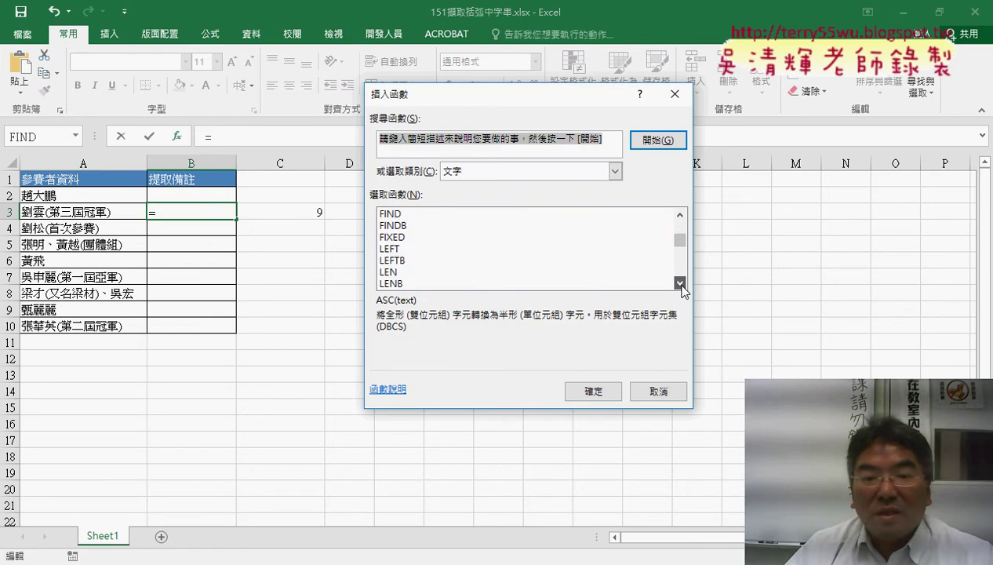
left_click(680, 282)
left_click(680, 283)
left_click(680, 283)
left_click(680, 282)
double_click(412, 260)
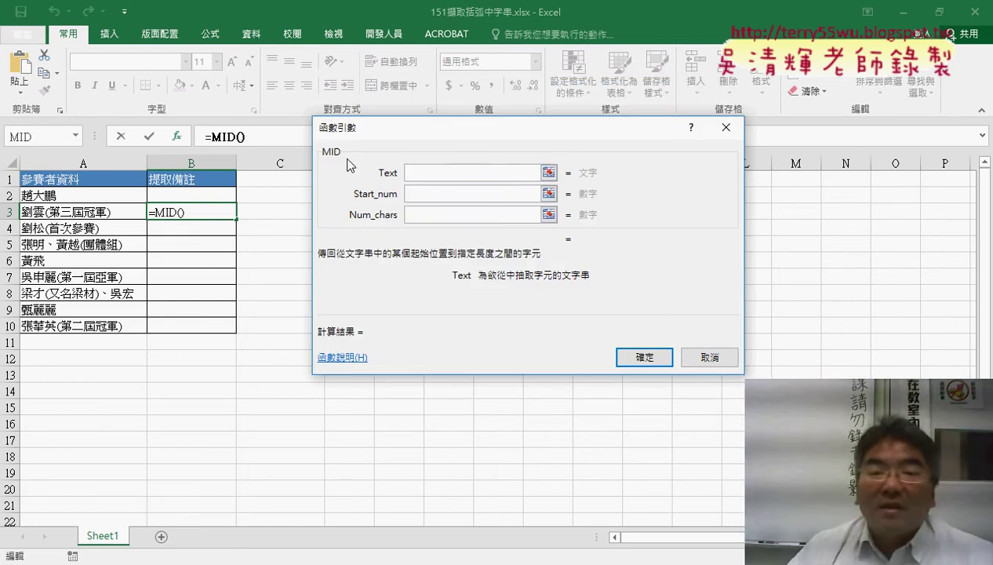
- Set MID's Text to A3 and Start_num to the pasted FIND("(",A3)+1
left_click(124, 212)
left_click(423, 193)
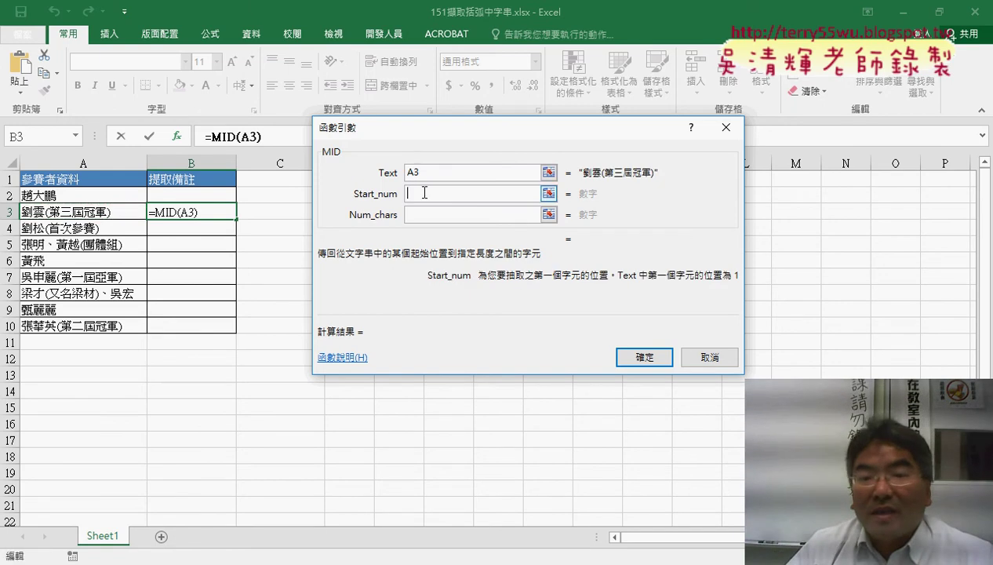
right_click(424, 193)
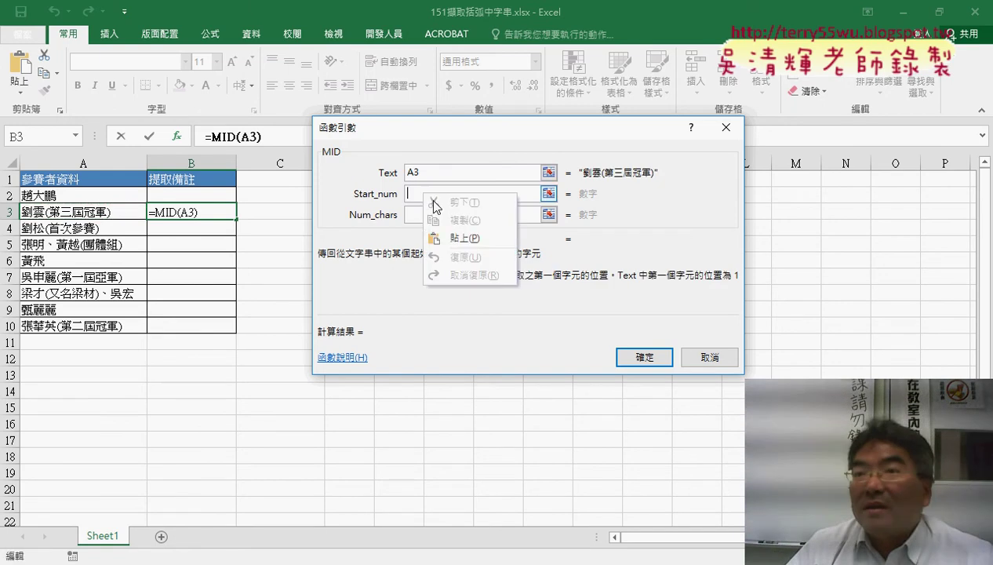
left_click(459, 239)
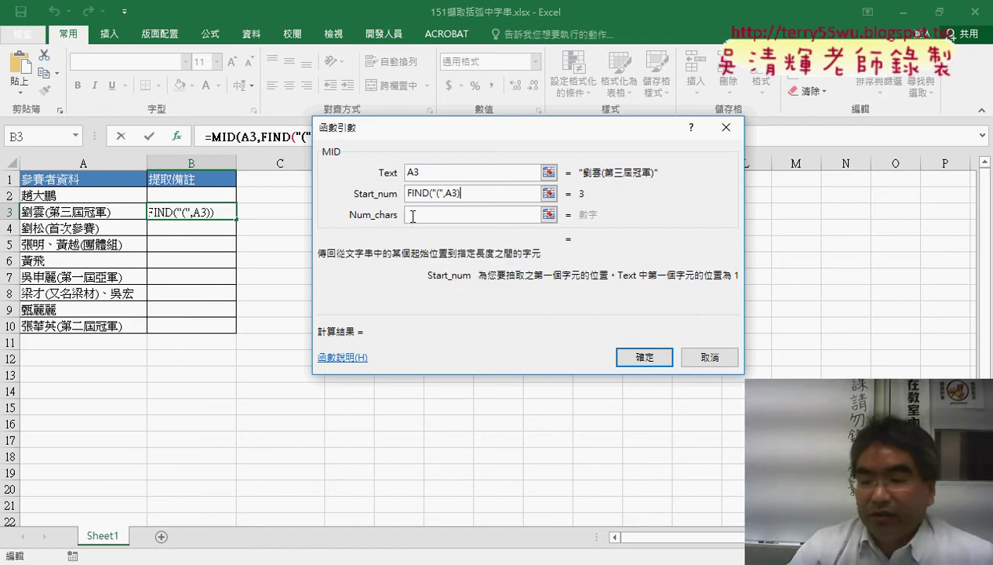
type("+")
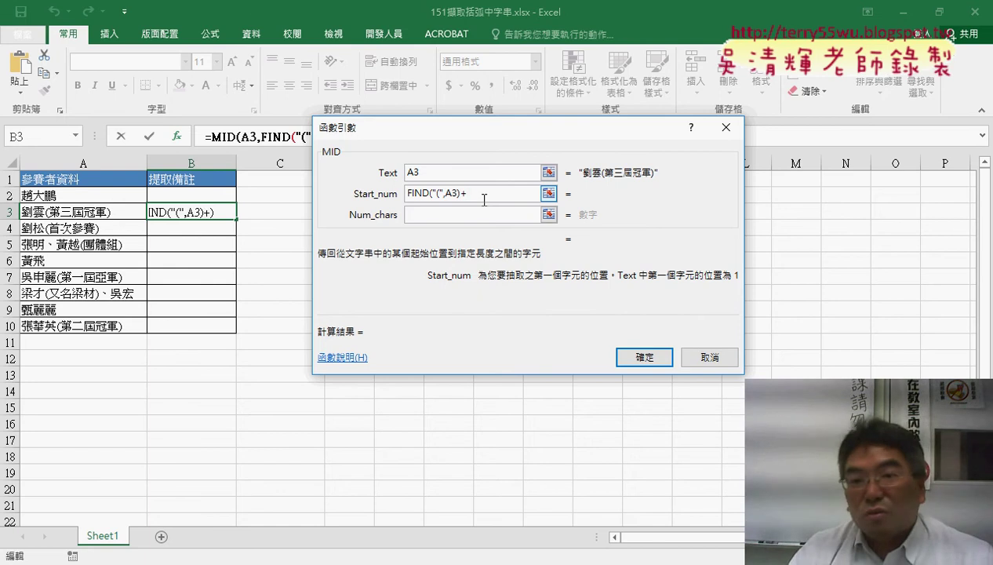
type("1")
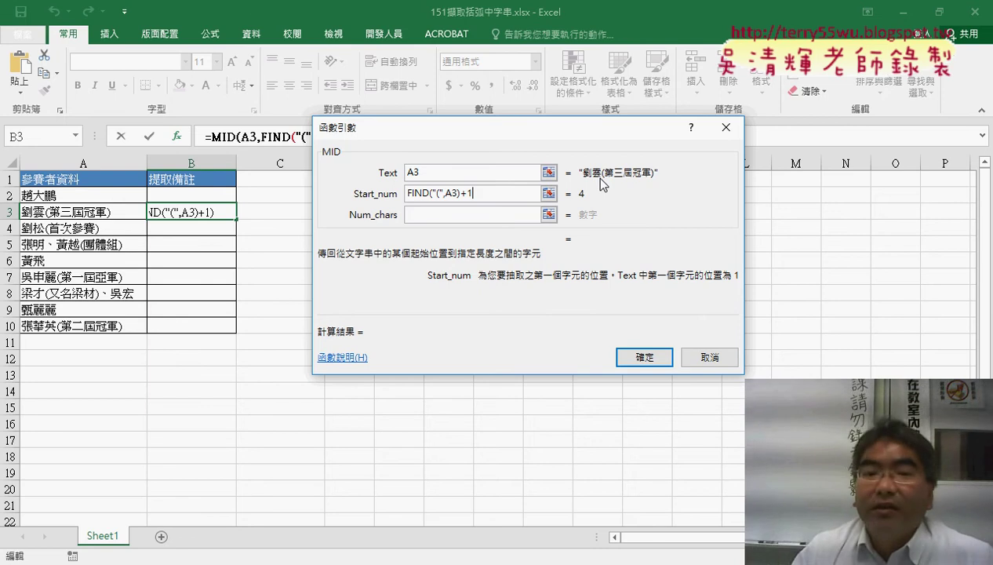
- Set Num_chars to FIND(")",A3)-FIND("(",A3)-1 and confirm, so B3 shows 第三屆冠軍
left_click(438, 214)
right_click(439, 214)
left_click(463, 265)
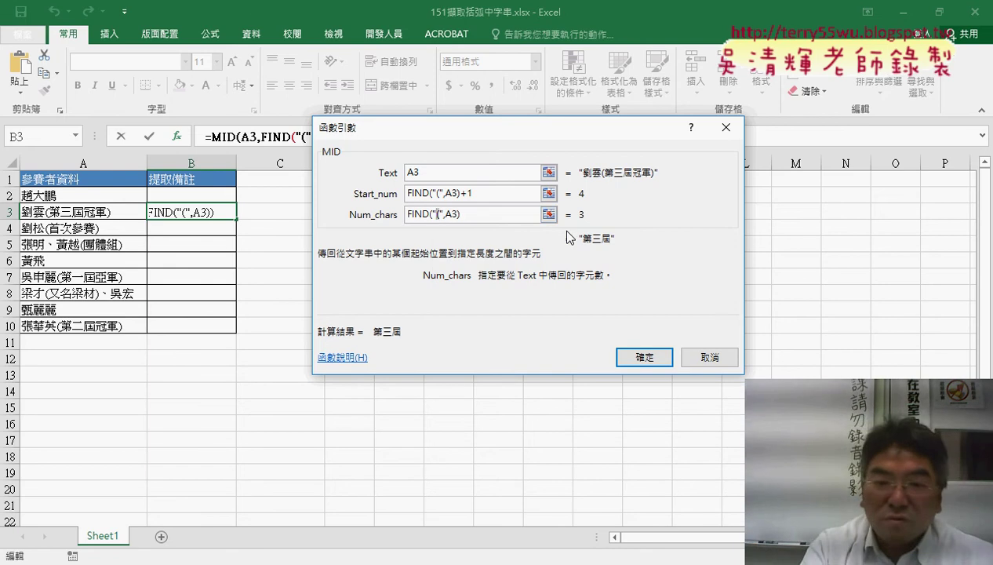
key("BackSpace")
type(")")
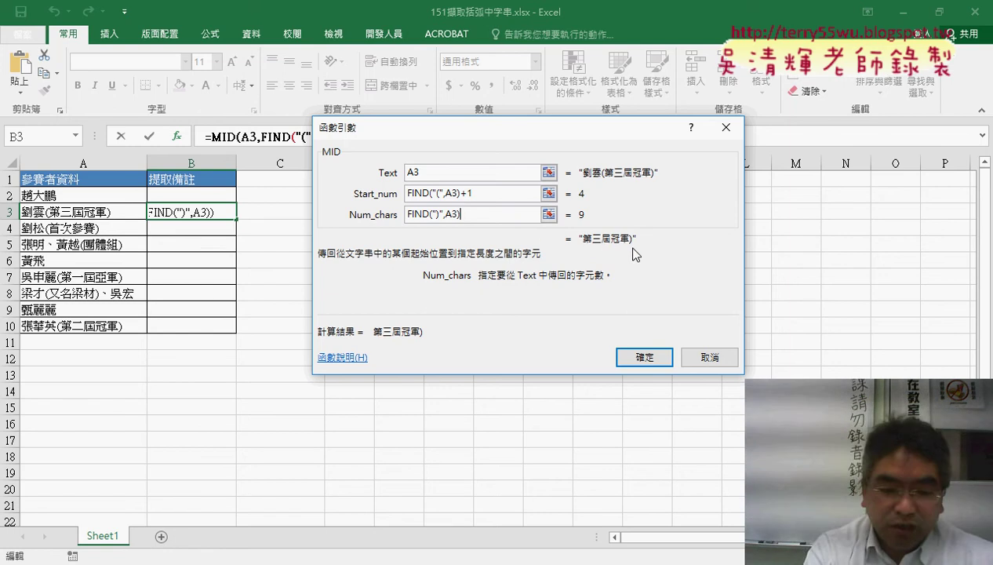
type("-FIND(\"(\",A3)")
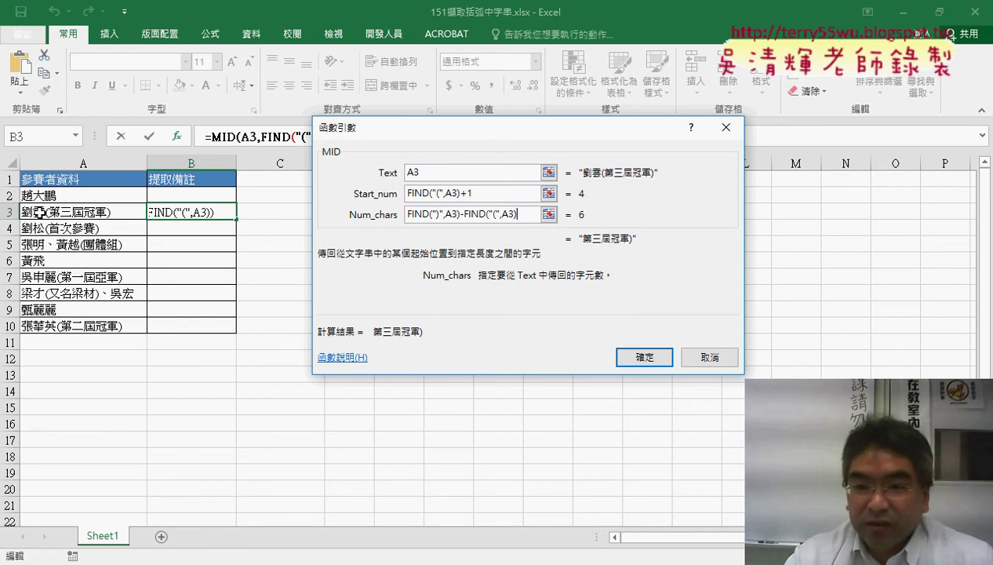
type("-1")
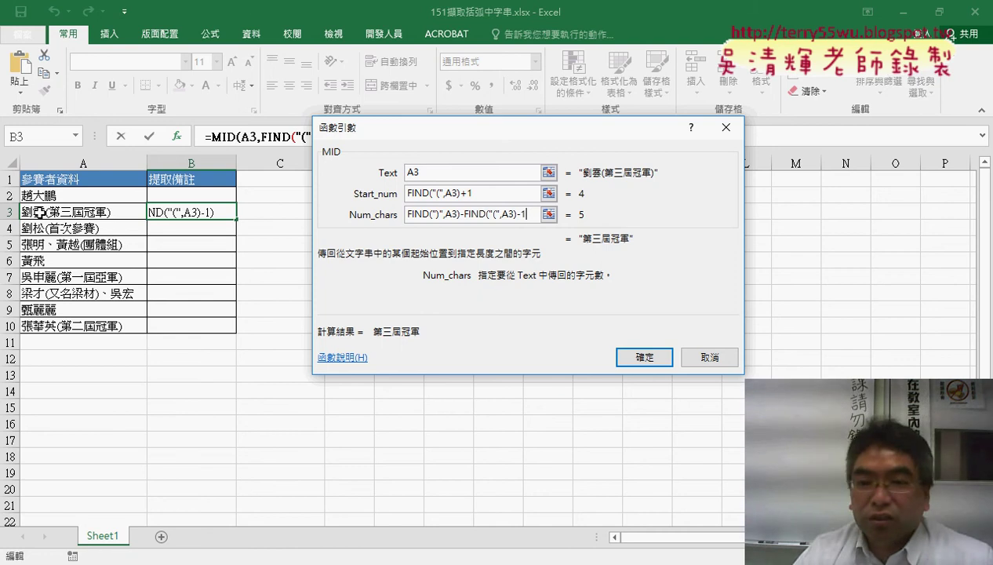
left_click(631, 358)
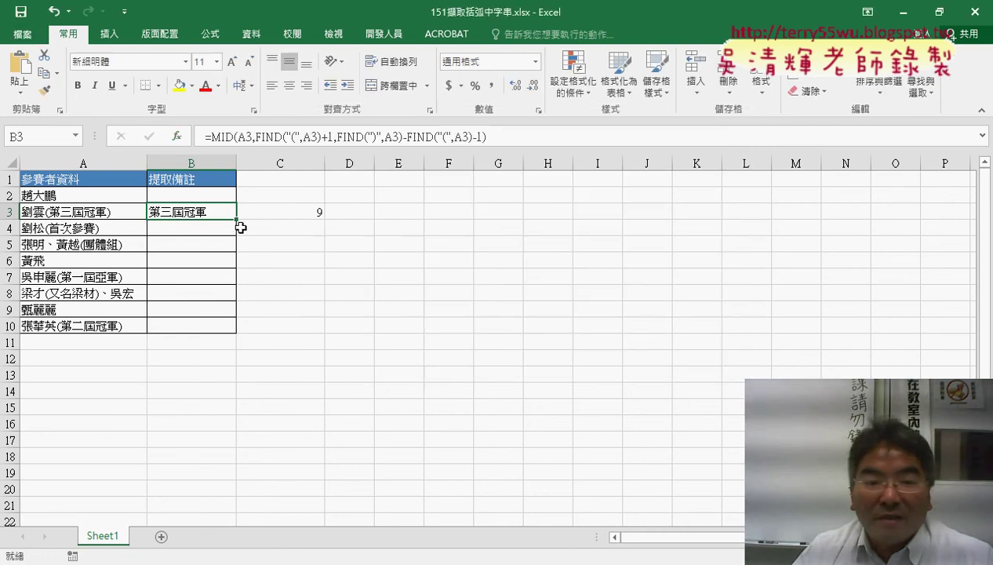
- Fill B3's MID formula down to B10 and up into B2
left_click_drag(236, 219, 229, 331)
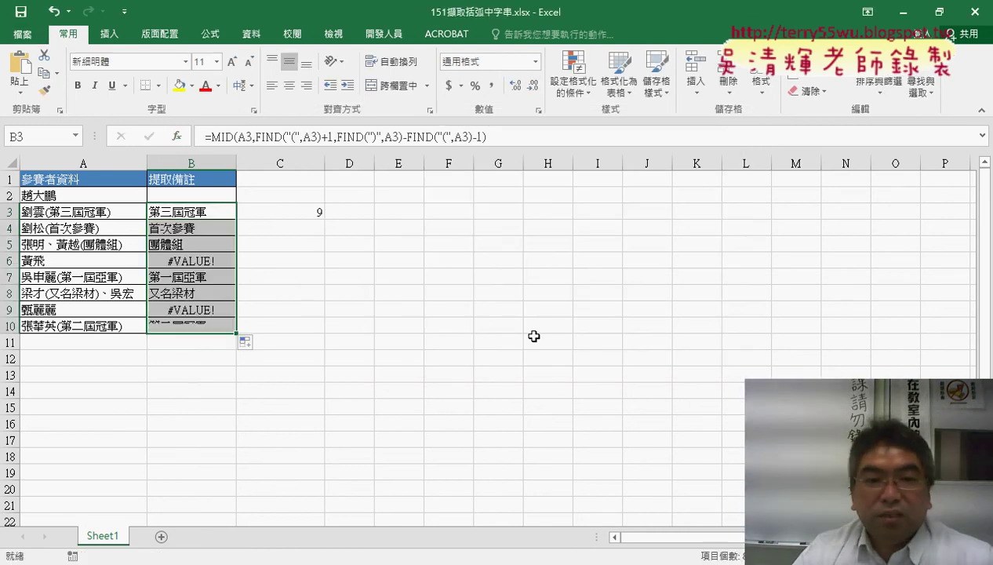
left_click(196, 212)
left_click_drag(236, 218, 239, 195)
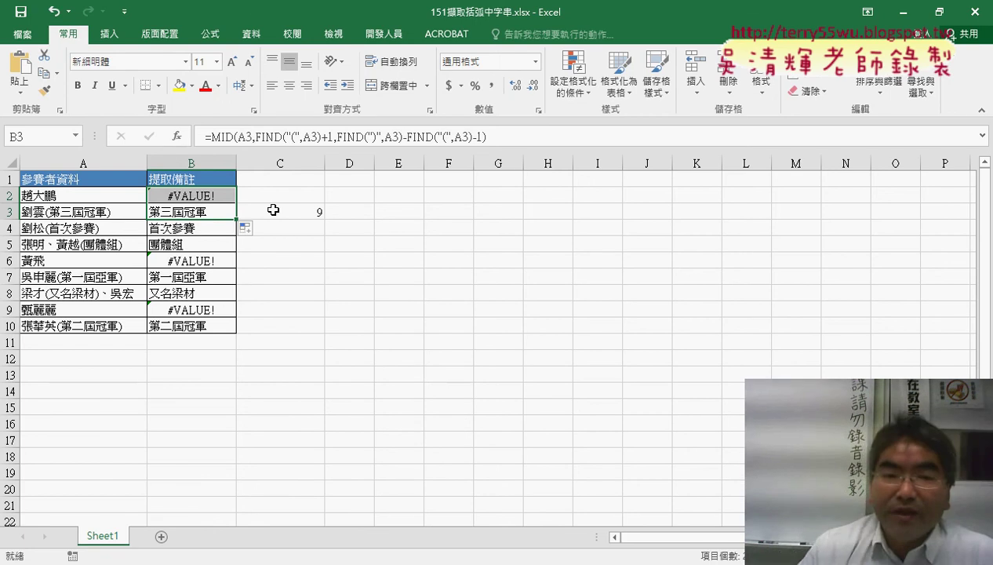
- Mark up the #VALUE! errors with pen ink, then clear the ink
mouse_move(373, 259)
left_mouse_down()
mouse_move(433, 259)
mouse_move(439, 273)
left_mouse_up()
mouse_move(409, 233)
left_mouse_down()
mouse_move(406, 299)
mouse_move(561, 365)
mouse_move(441, 382)
left_mouse_up()
left_click_drag(494, 218, 472, 292)
mouse_move(500, 215)
left_mouse_down()
mouse_move(509, 265)
mouse_move(547, 220)
left_mouse_up()
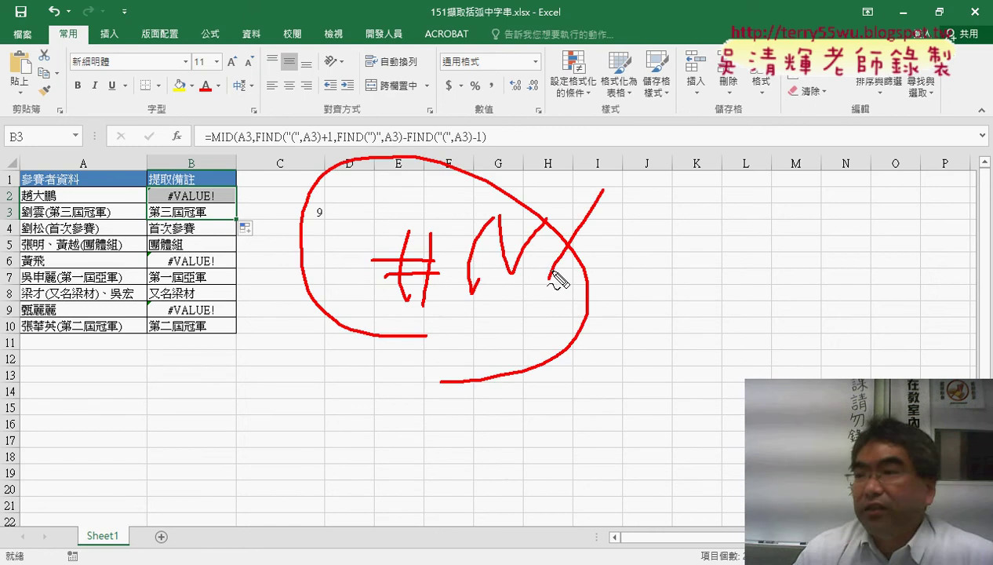
left_click_drag(603, 189, 537, 314)
mouse_move(578, 286)
left_mouse_down()
mouse_move(630, 206)
mouse_move(637, 292)
left_mouse_up()
left_click_drag(584, 252, 639, 262)
mouse_move(504, 312)
left_mouse_down()
mouse_move(506, 353)
mouse_move(572, 321)
left_mouse_up()
mouse_move(595, 287)
left_mouse_down()
mouse_move(557, 362)
mouse_move(599, 322)
mouse_move(555, 366)
left_mouse_up()
left_click_drag(415, 317, 469, 315)
mouse_move(444, 303)
left_mouse_down()
mouse_move(435, 349)
mouse_move(467, 338)
mouse_move(455, 345)
left_mouse_up()
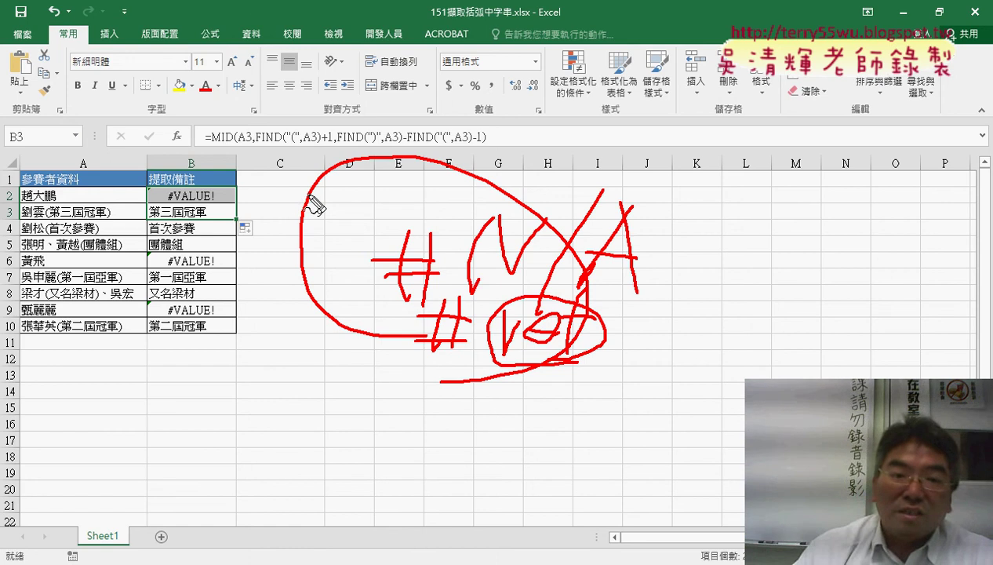
key("Escape")
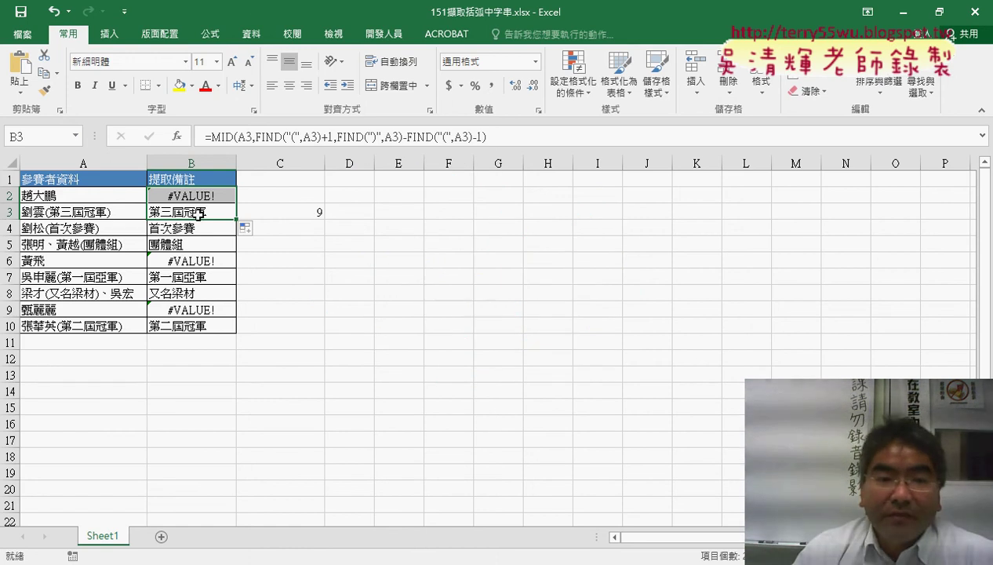
- Cut the MID formula after the equals sign out of B2
left_click(184, 192)
left_click(205, 136)
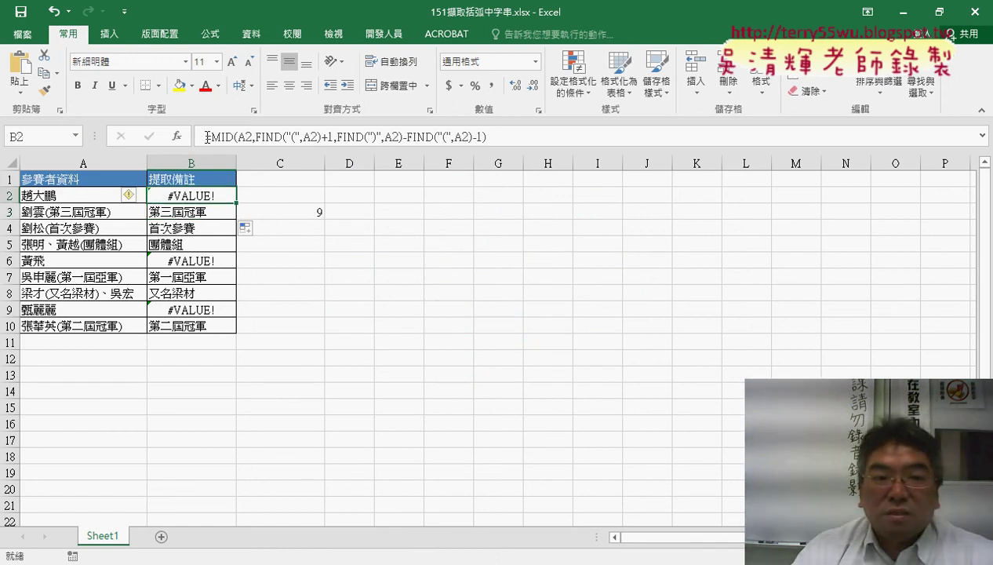
left_click_drag(210, 136, 567, 138)
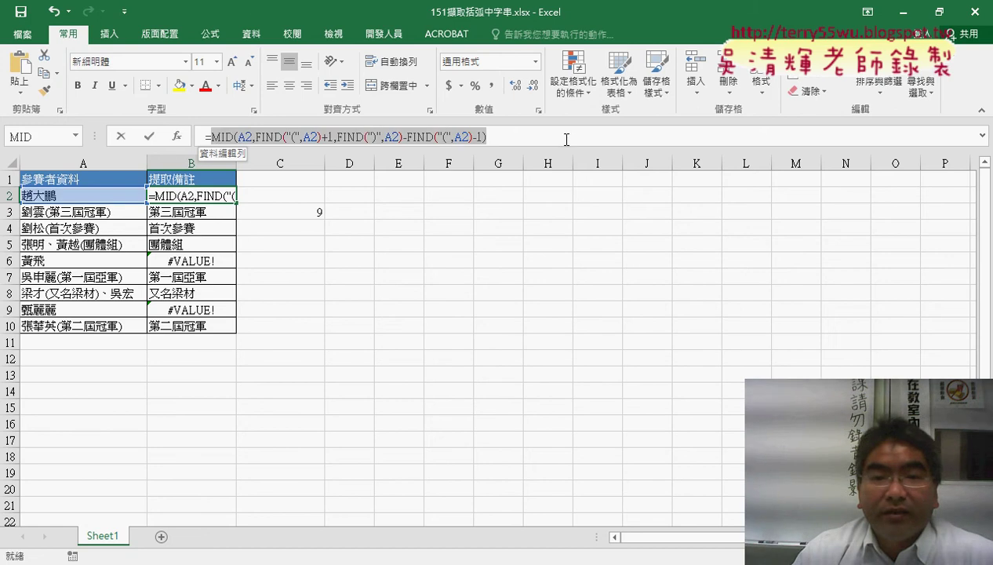
right_click(467, 138)
left_click(502, 145)
- Build IFERROR in B2 with the pasted MID formula as Value and "" as Value_if_error
left_click(175, 137)
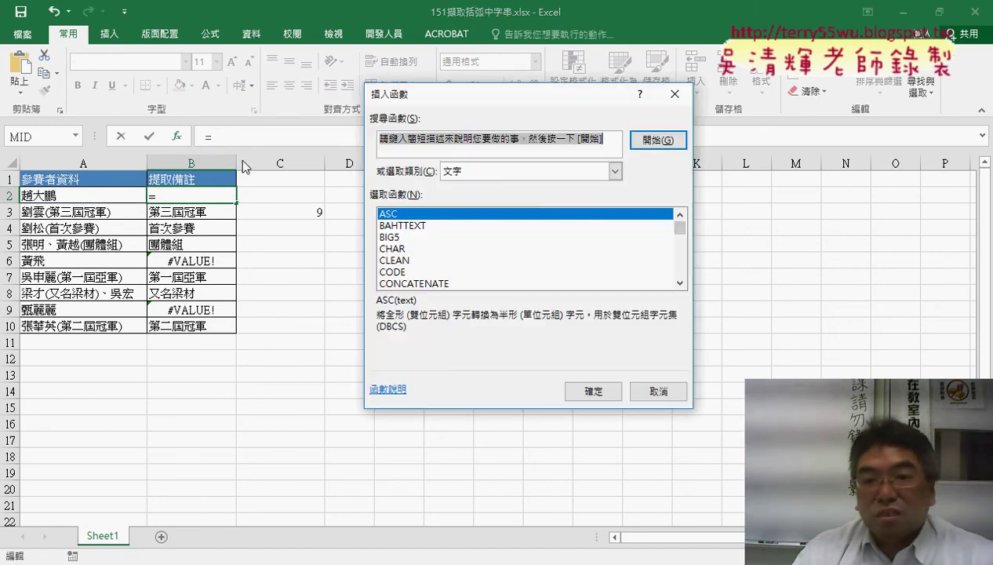
left_click(615, 171)
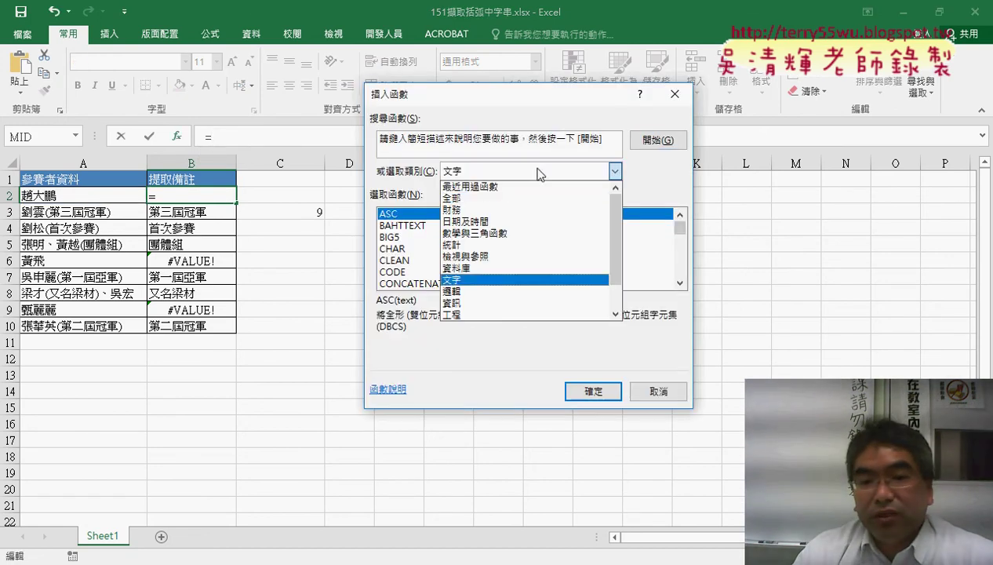
left_click(536, 291)
left_click(400, 250)
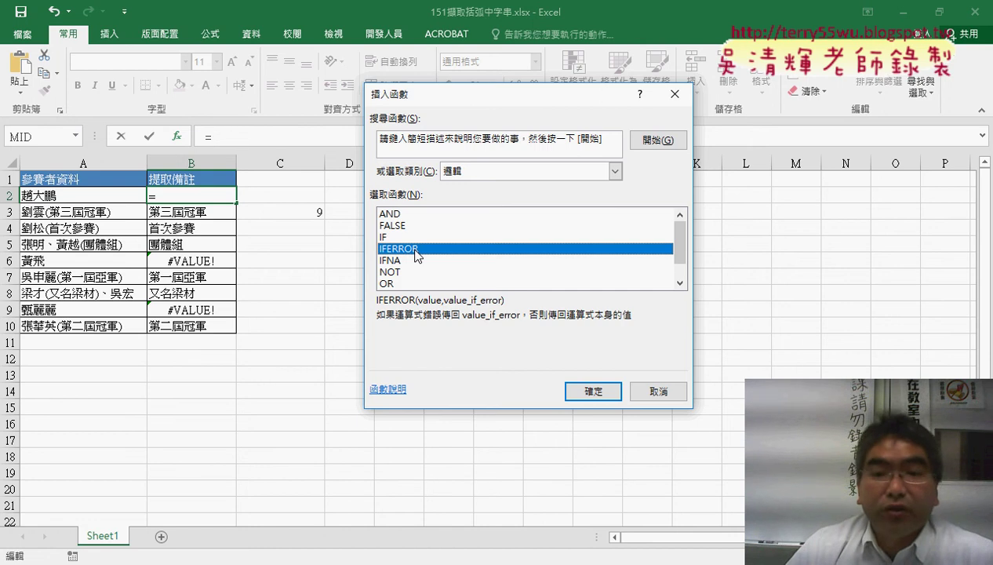
left_click(596, 389)
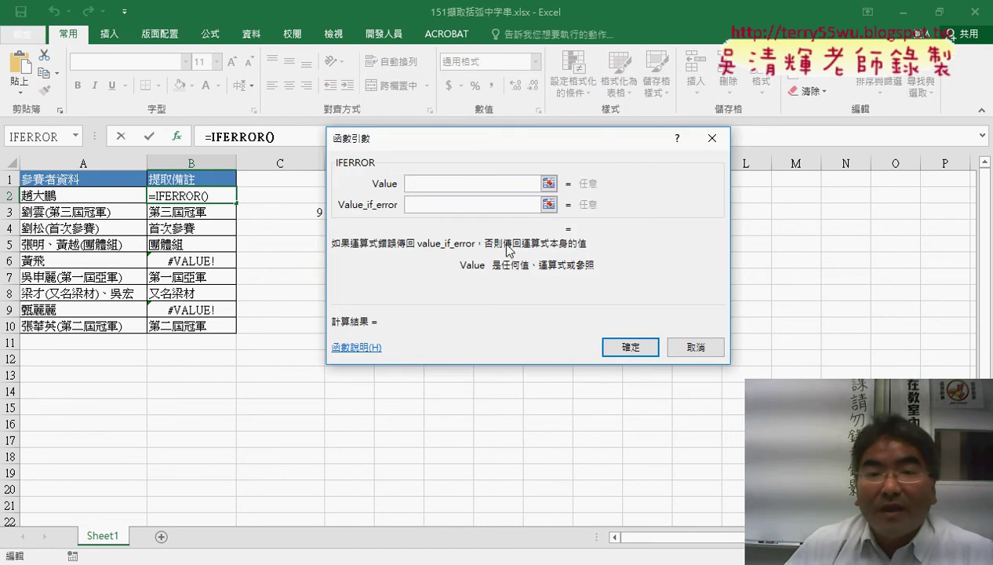
right_click(440, 183)
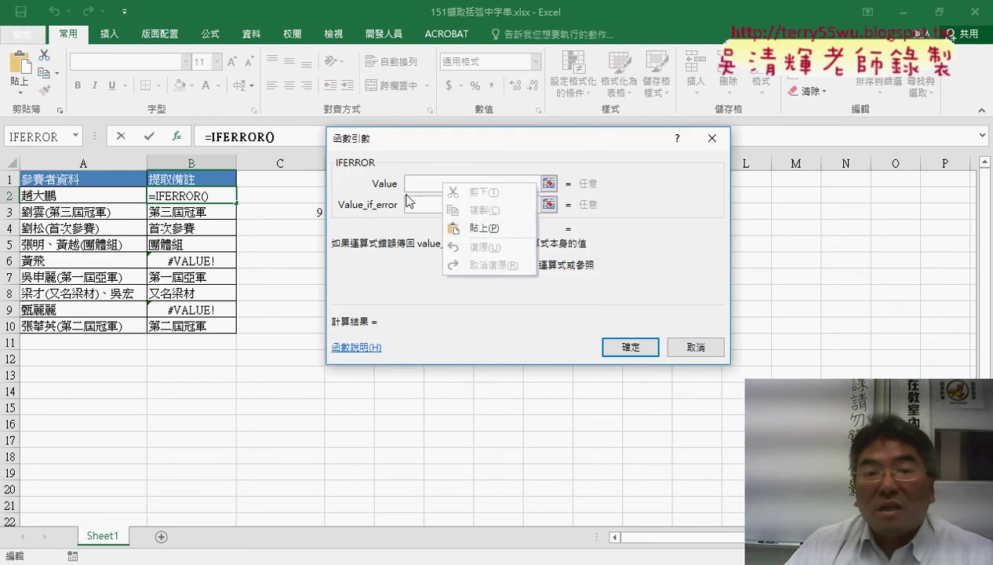
left_click(491, 229)
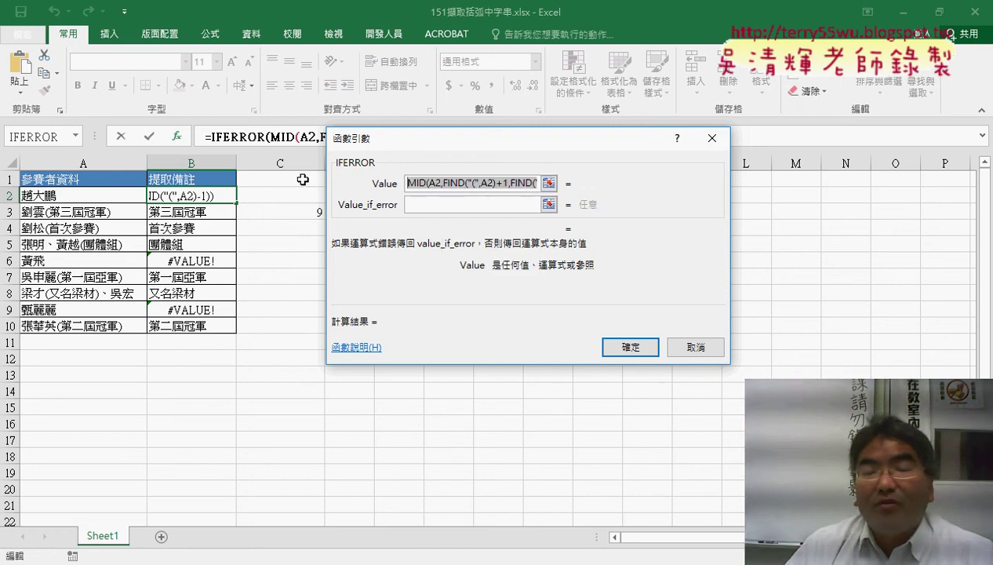
left_click(518, 204)
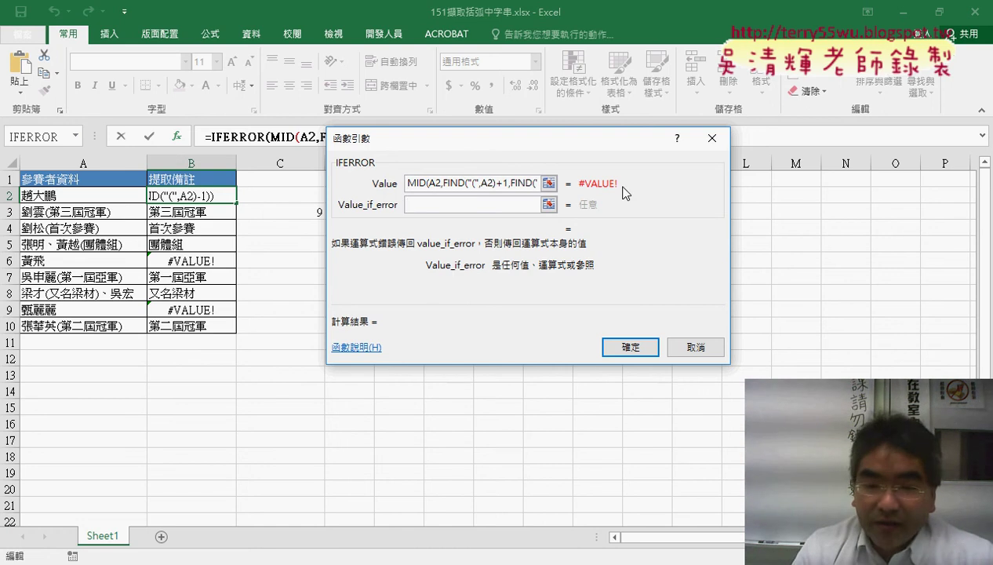
type("\"")
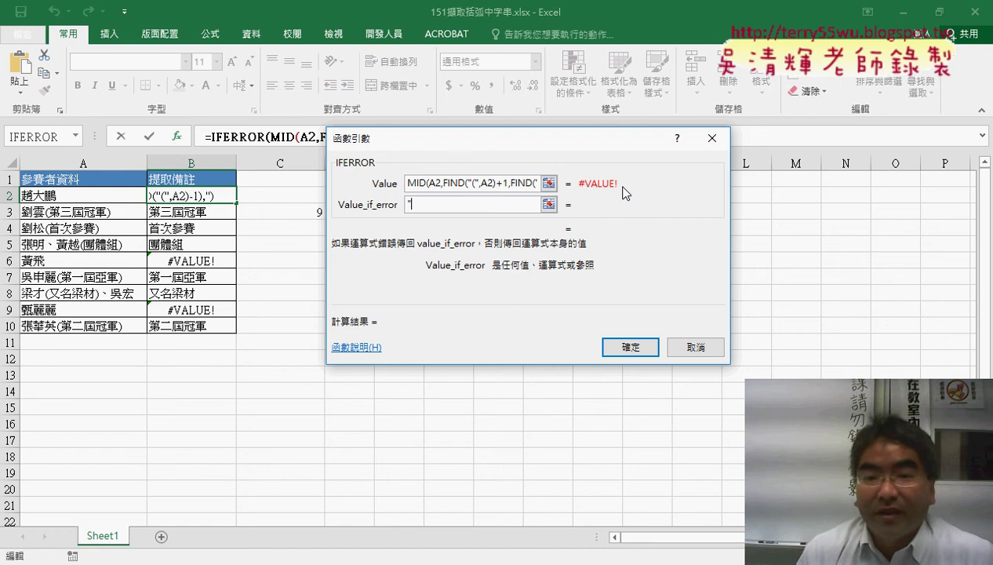
type("\"")
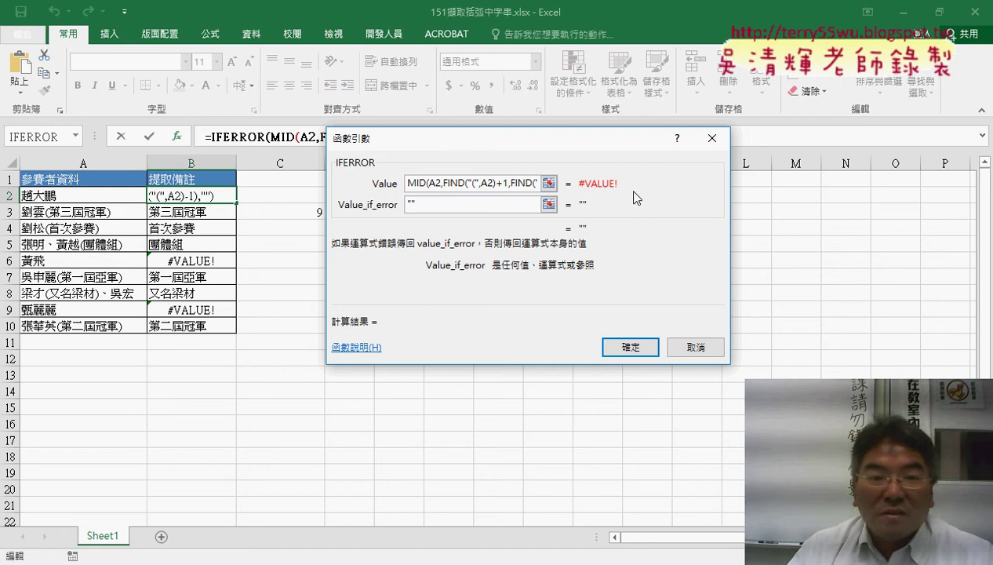
left_click(627, 347)
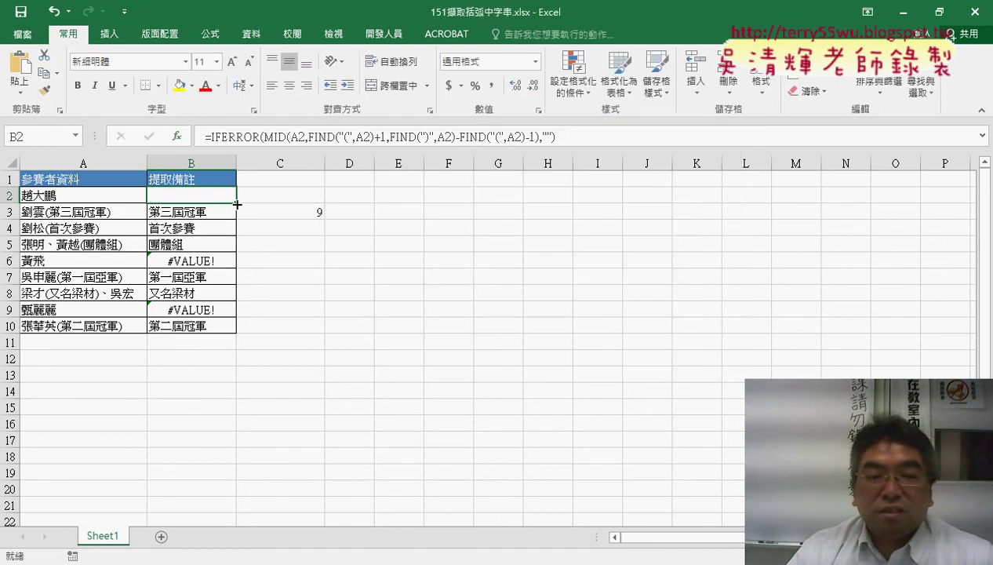
- Fill B2's IFERROR formula down to B10, blanking B6's #VALUE!
left_click_drag(236, 204, 232, 333)
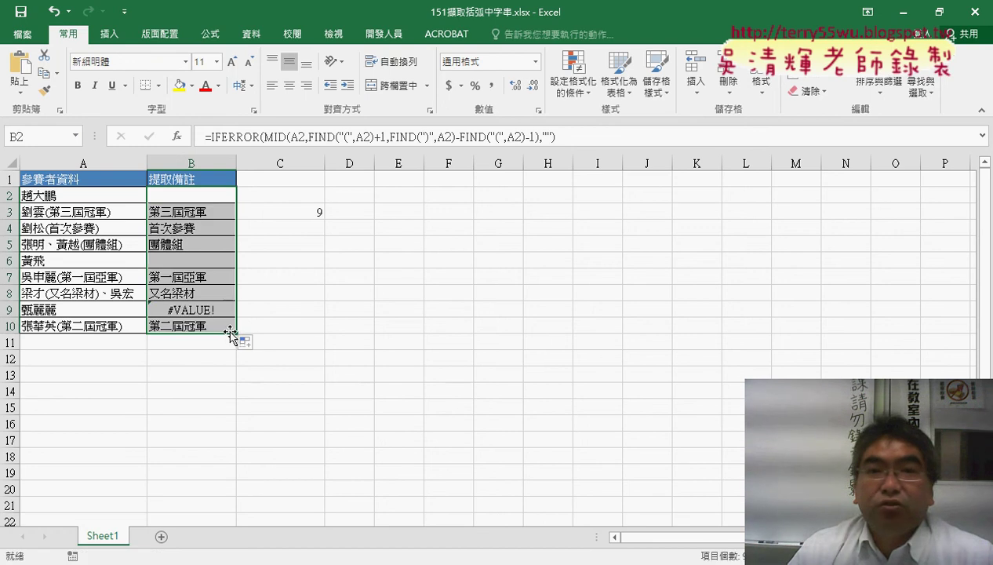